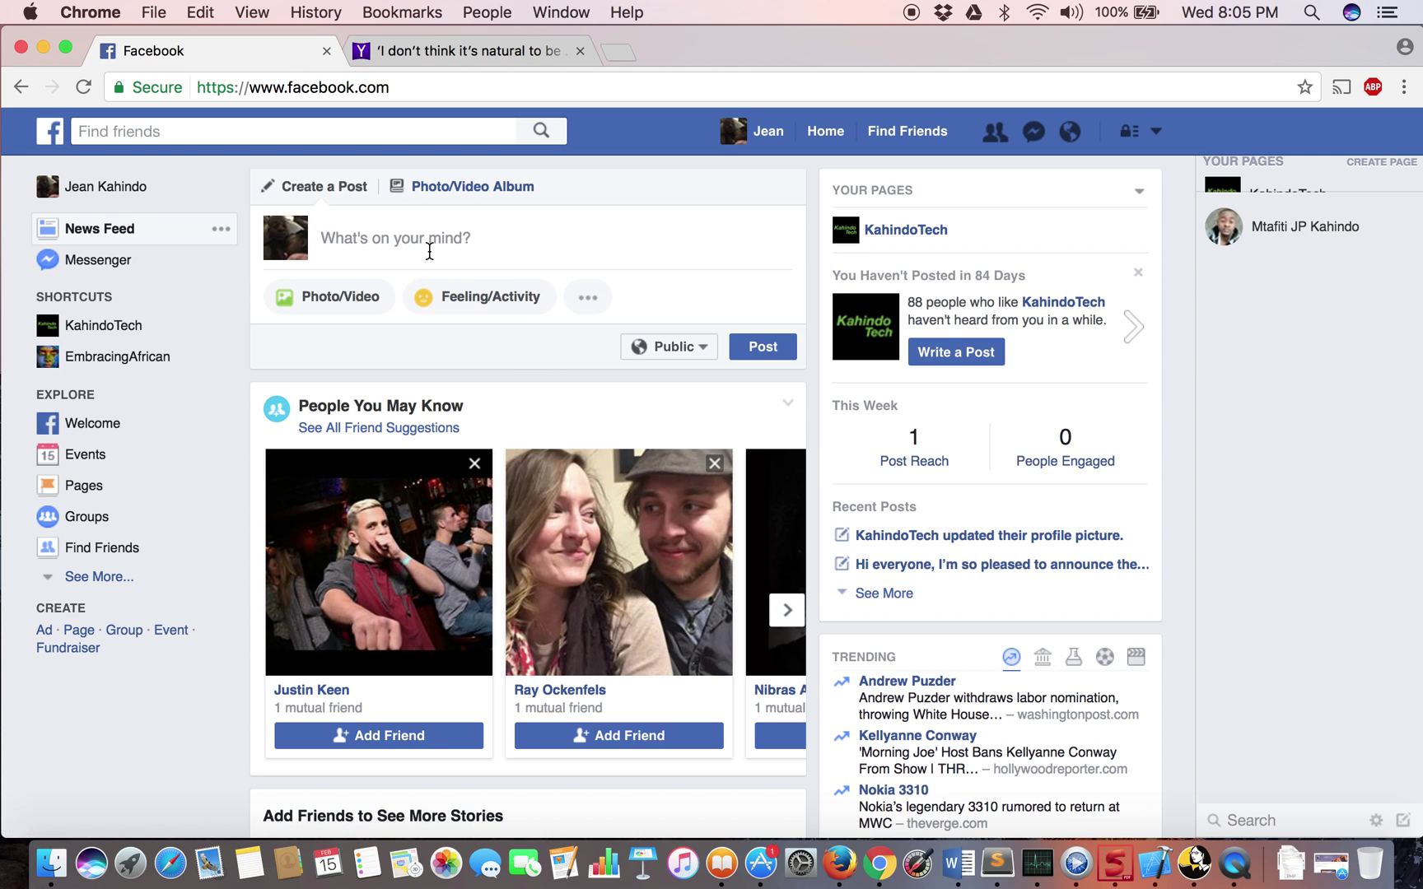
# - Write the caption "My first facebook article post" in the composer with a new line beneath it
pyautogui.click(488, 245)
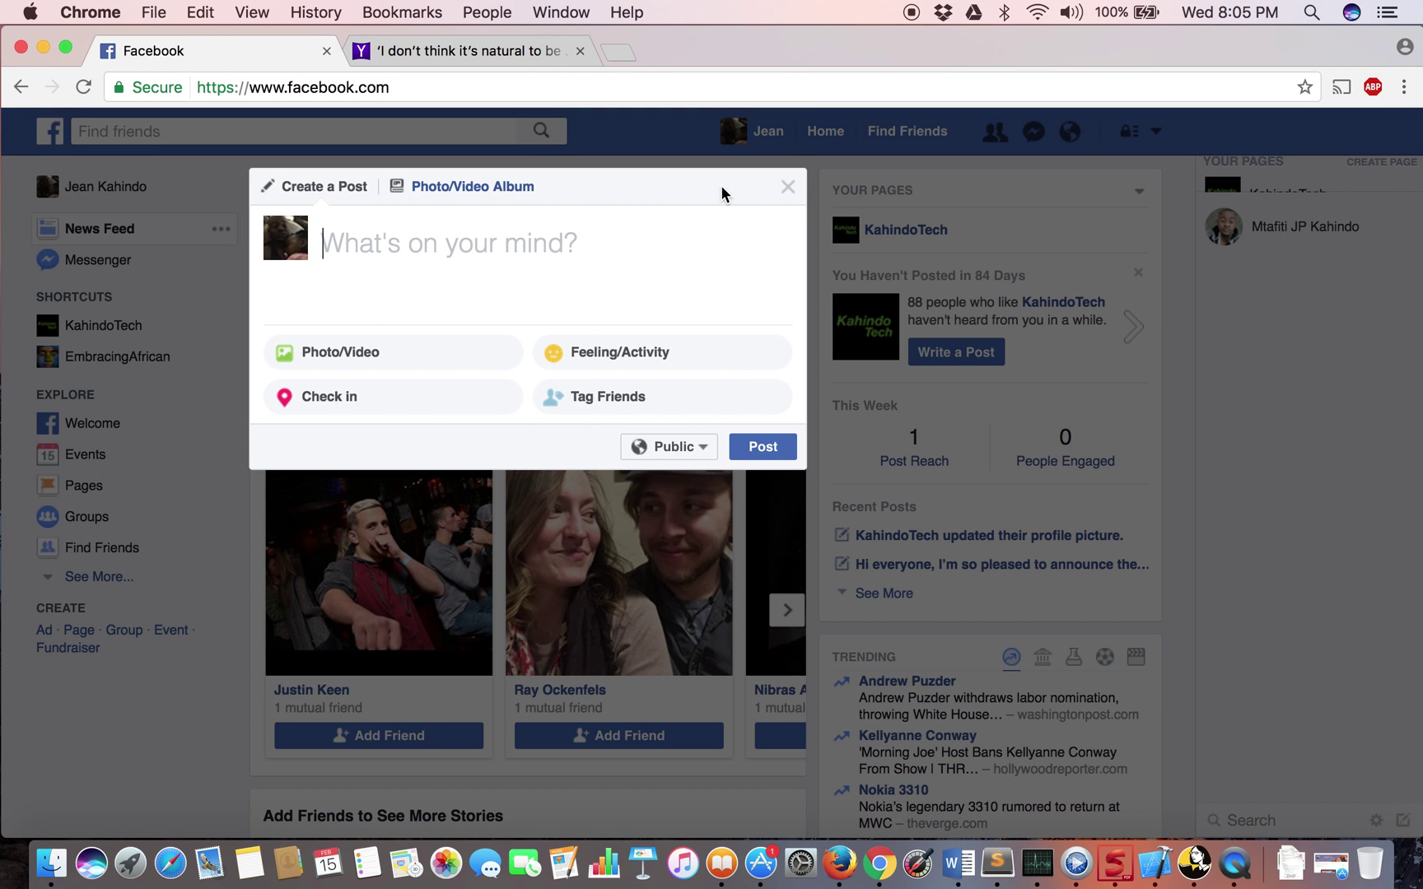
pyautogui.click(788, 186)
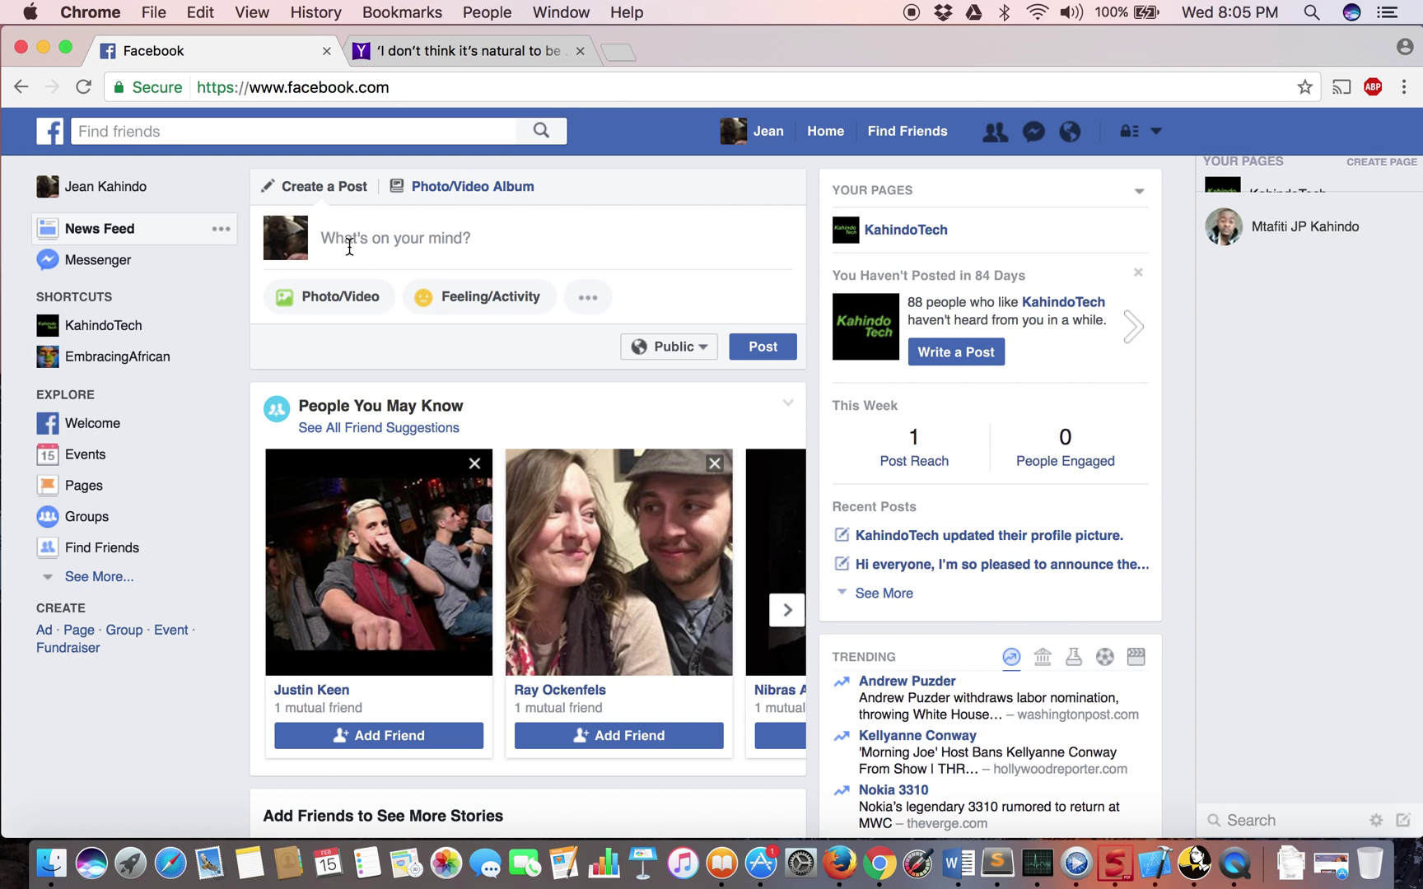
pyautogui.click(346, 242)
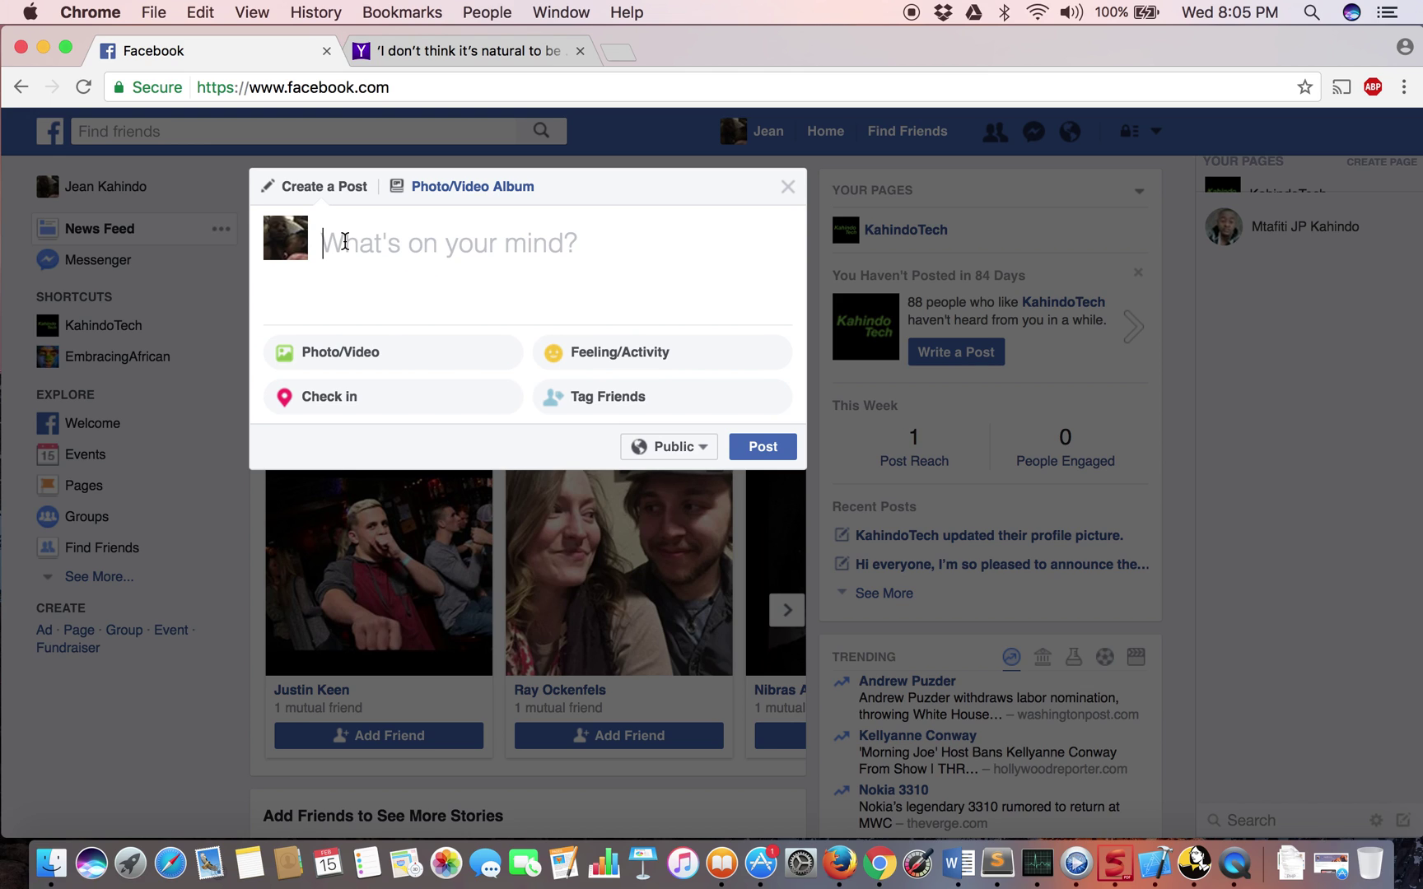
pyautogui.write('My')
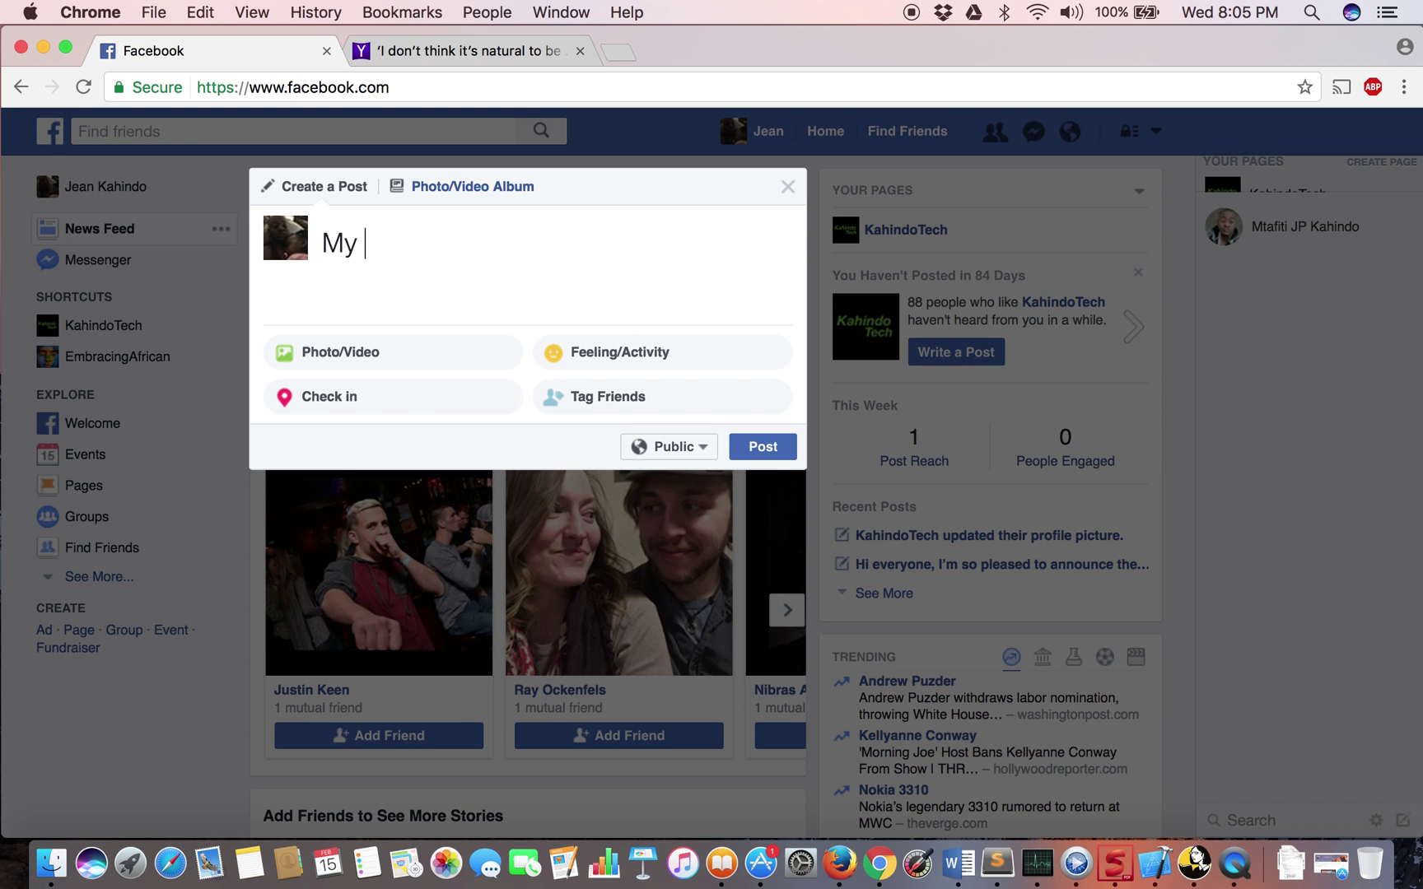
pyautogui.write(' first fac')
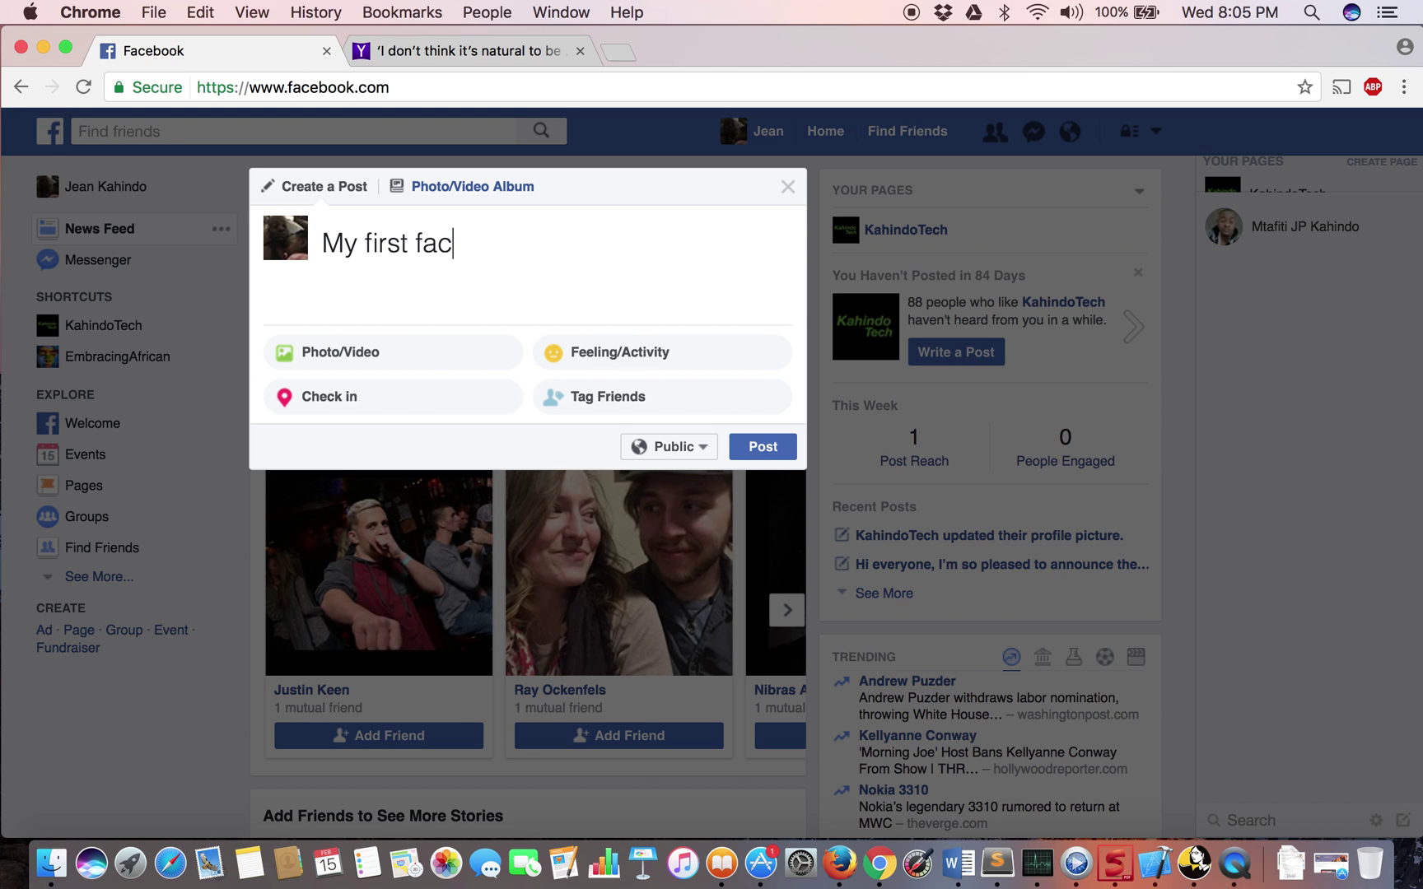
pyautogui.write('ebook p')
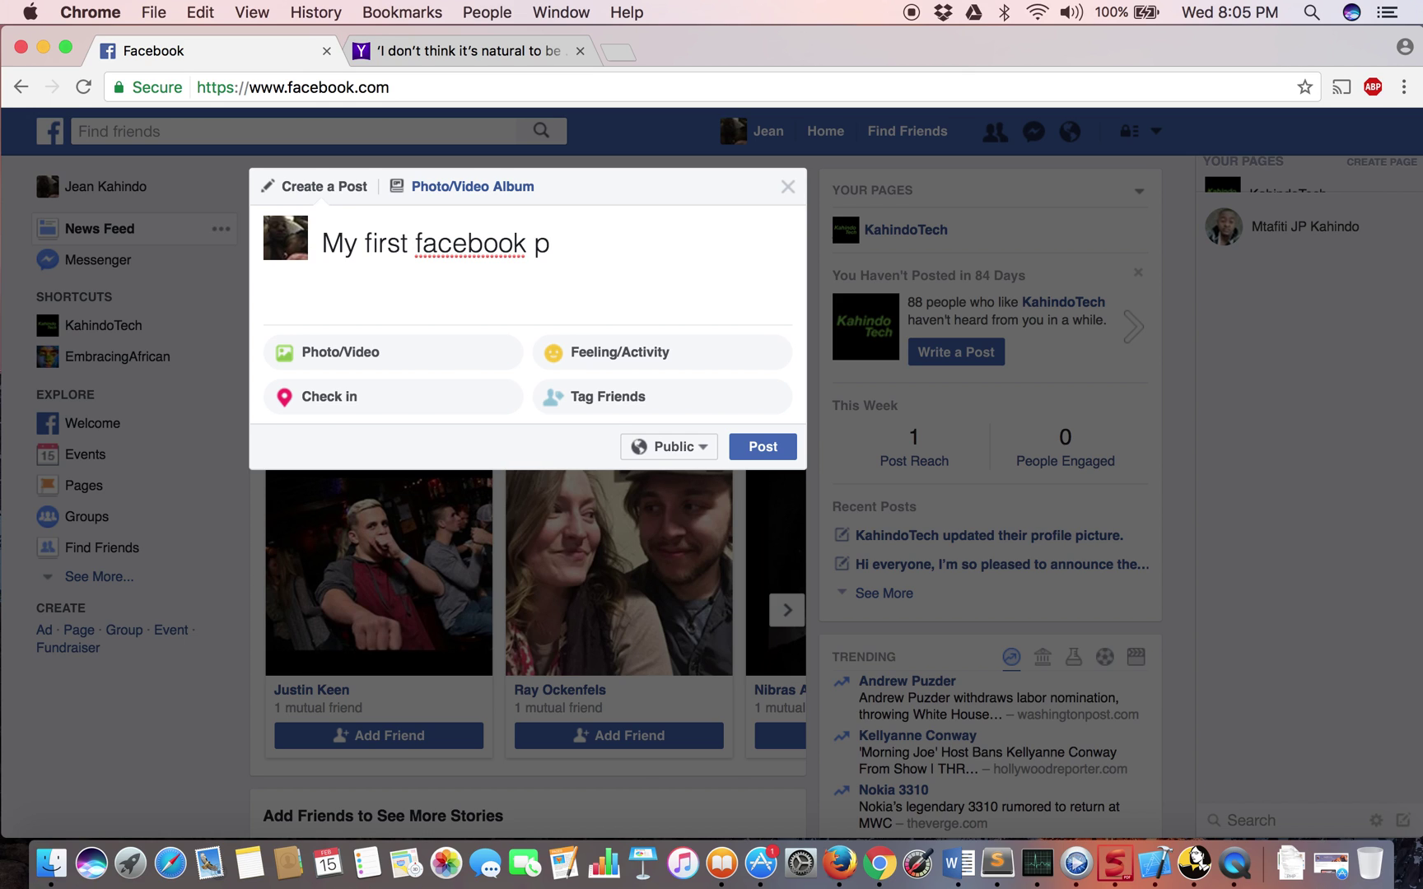
pyautogui.write('ost')
pyautogui.press('BackSpace')
pyautogui.press('BackSpace')
pyautogui.press('BackSpace')
pyautogui.press('BackSpace')
pyautogui.press('BackSpace')
pyautogui.write('ar')
pyautogui.press('BackSpace')
pyautogui.press('BackSpace')
pyautogui.write('artic')
pyautogui.write('le post')
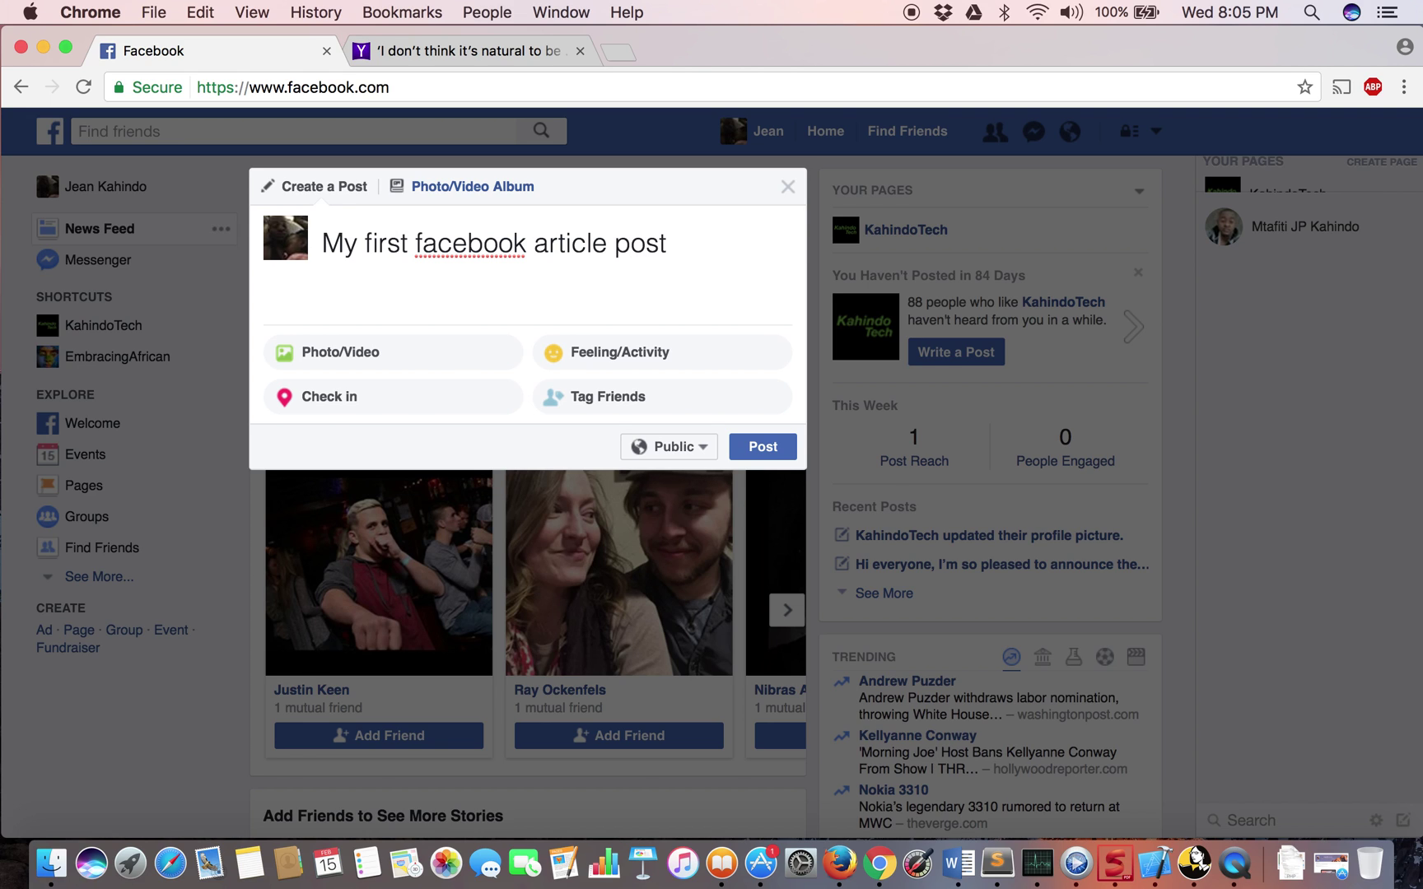
pyautogui.press('Return')
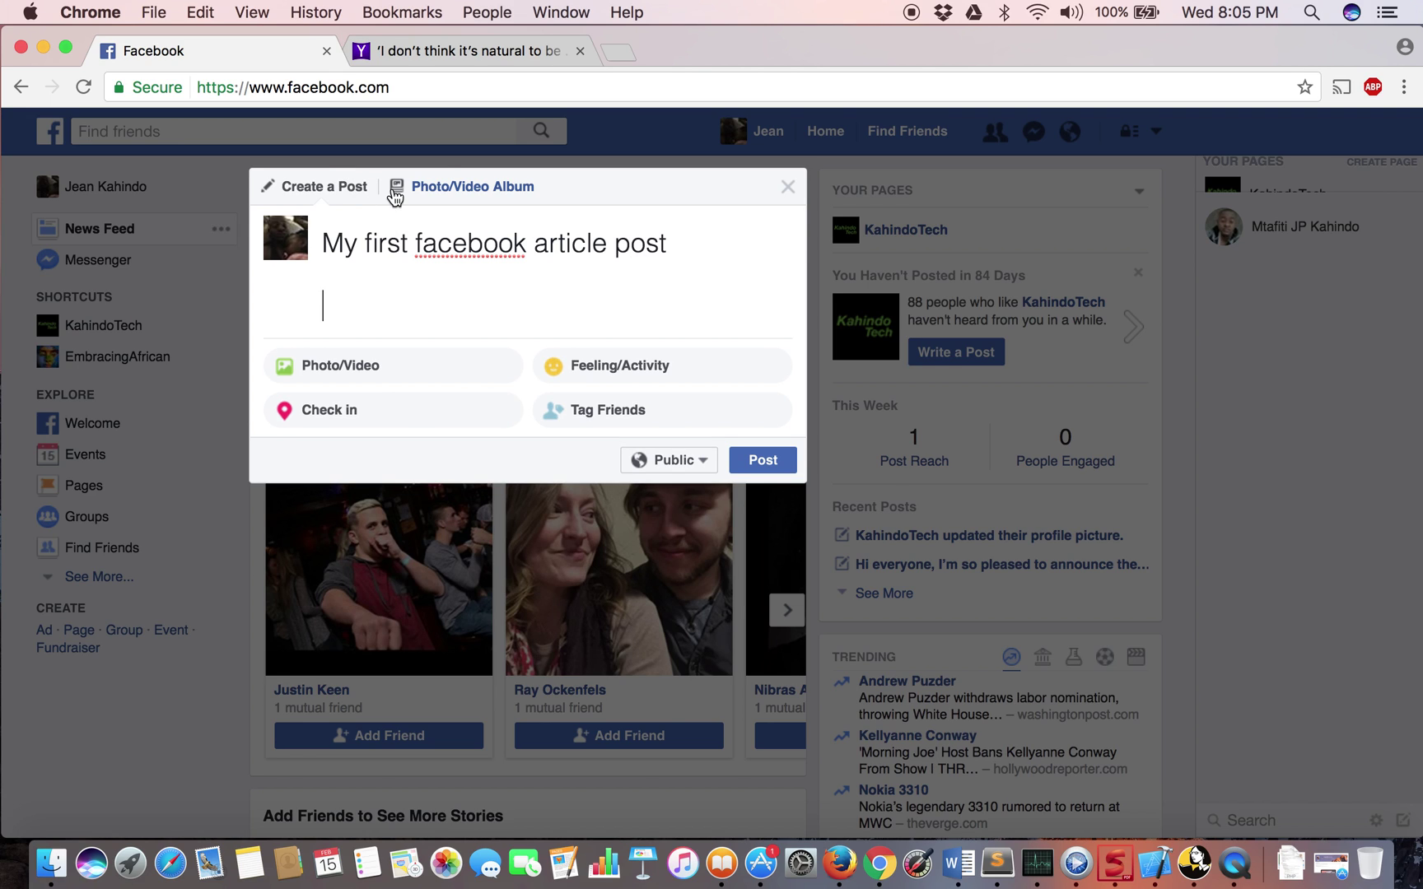
pyautogui.click(506, 63)
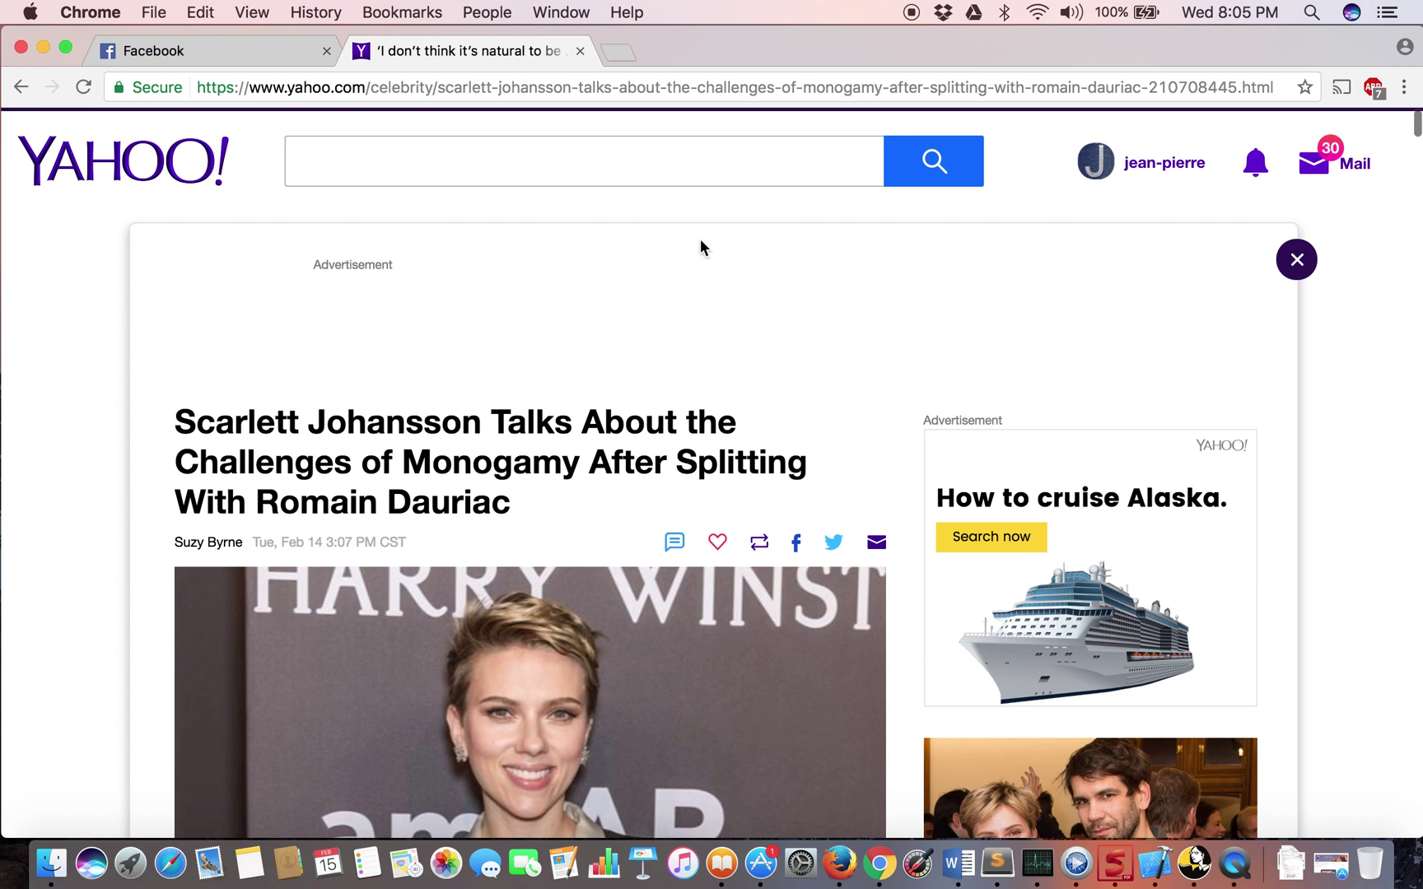
# - Select the whole article URL in the address bar, copy it, and return to the Facebook draft
pyautogui.click(611, 88)
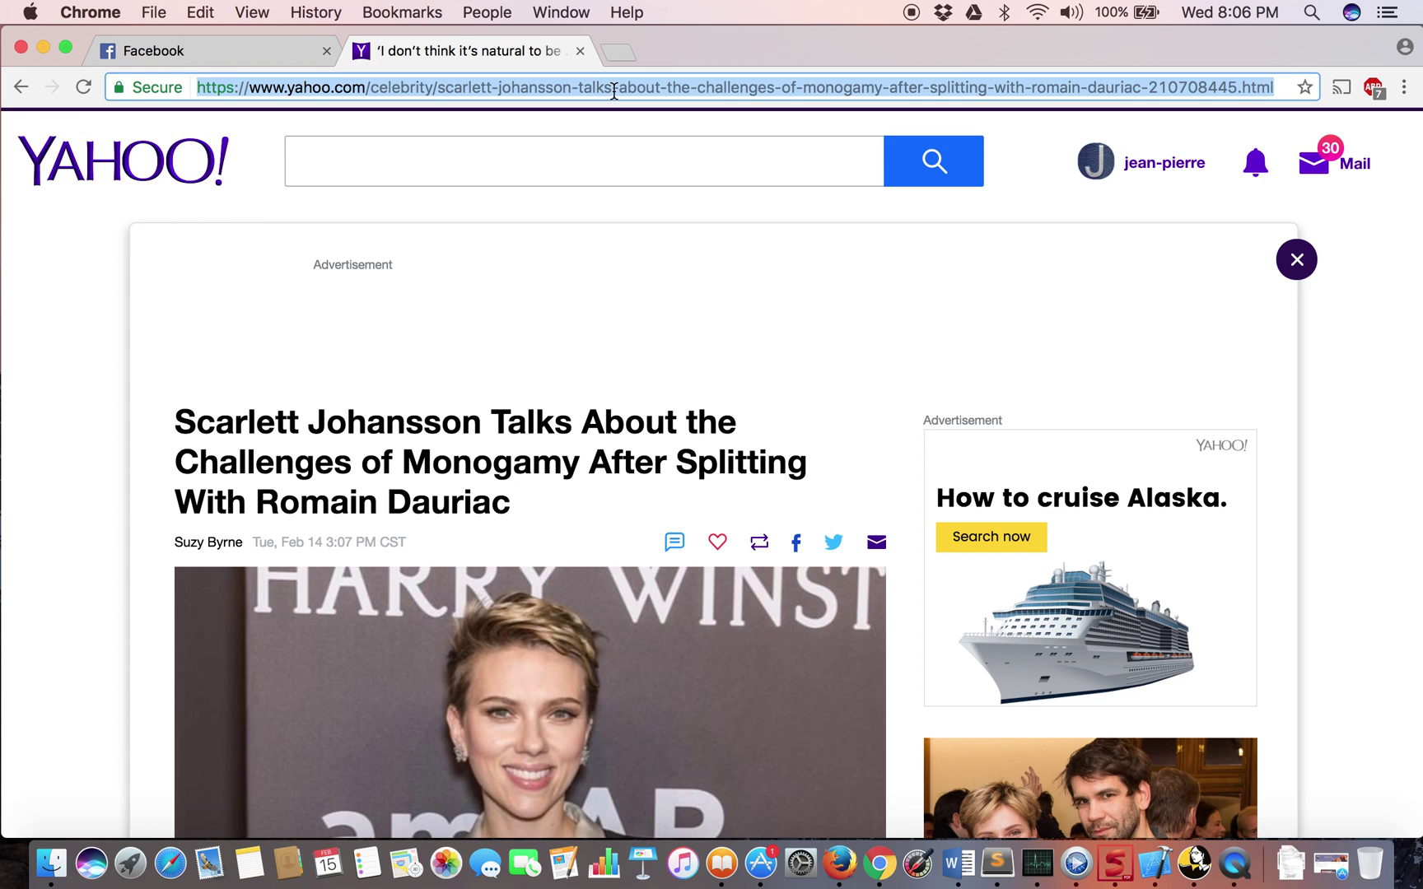
pyautogui.click(636, 88)
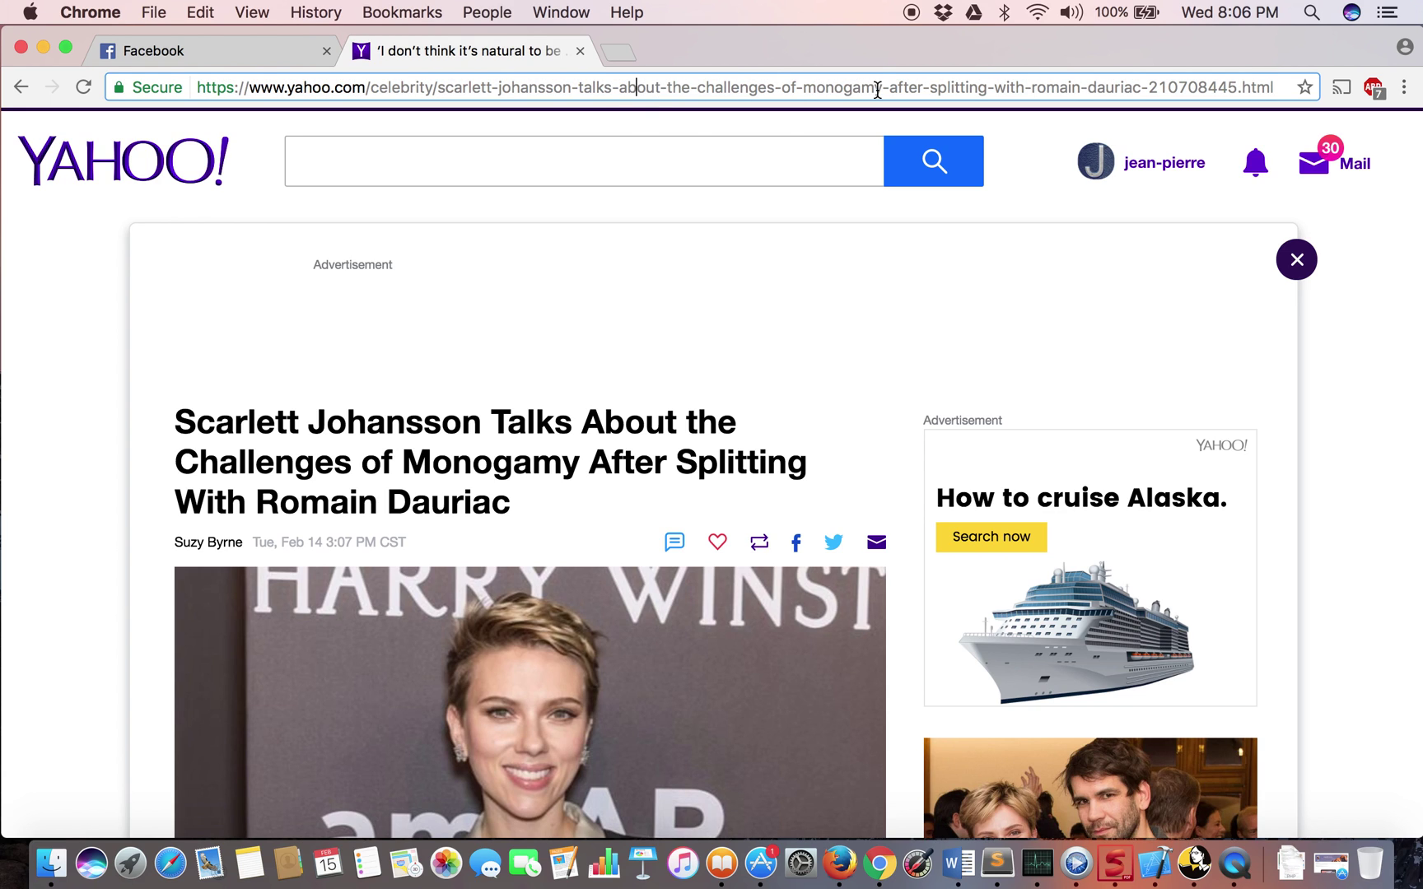
pyautogui.click(1164, 90)
pyautogui.tripleClick(1164, 88)
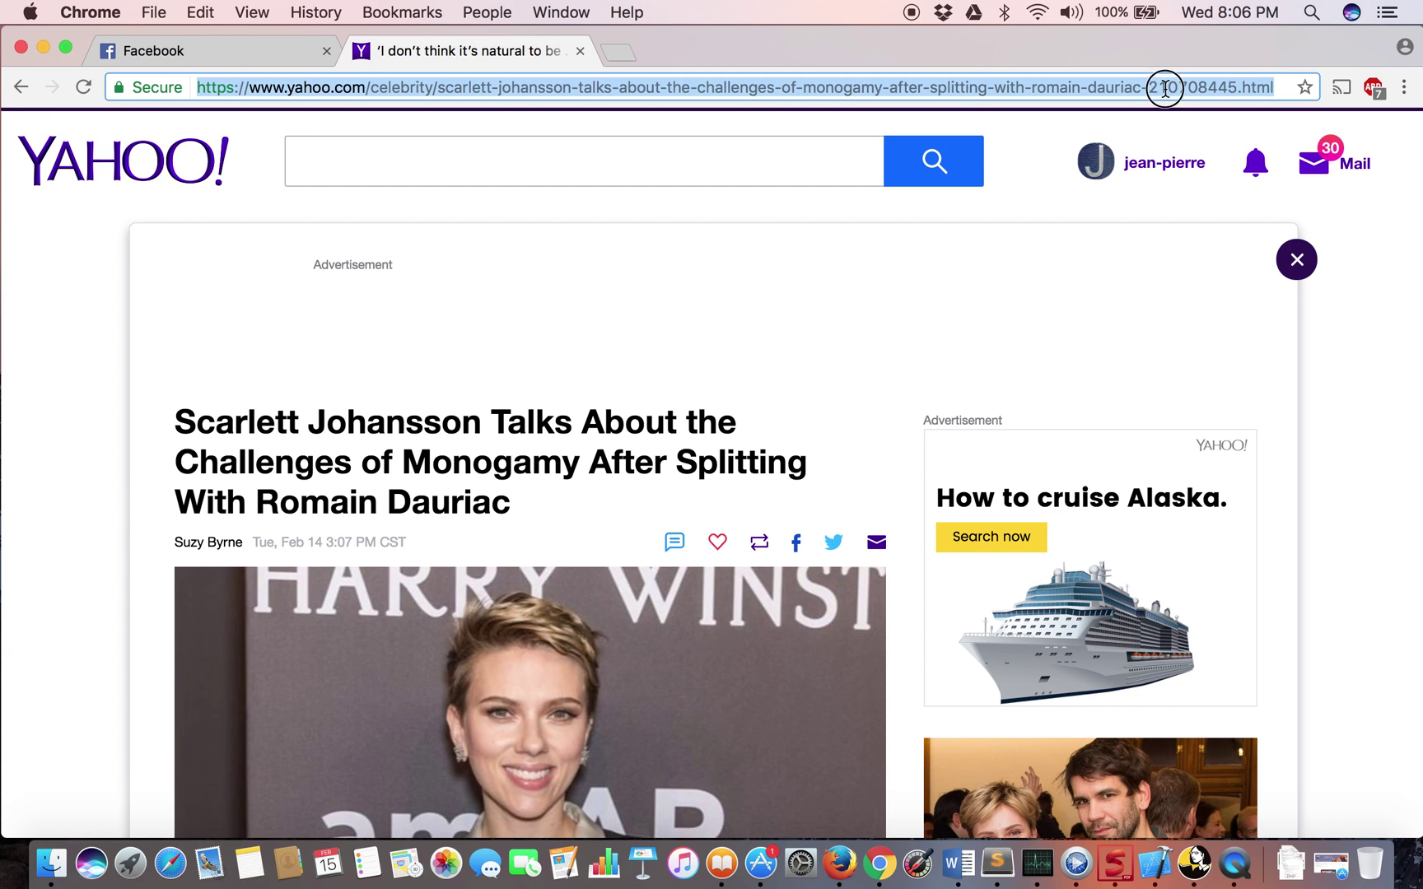
pyautogui.click(1158, 88)
pyautogui.tripleClick(1157, 88)
pyautogui.rightClick(1107, 88)
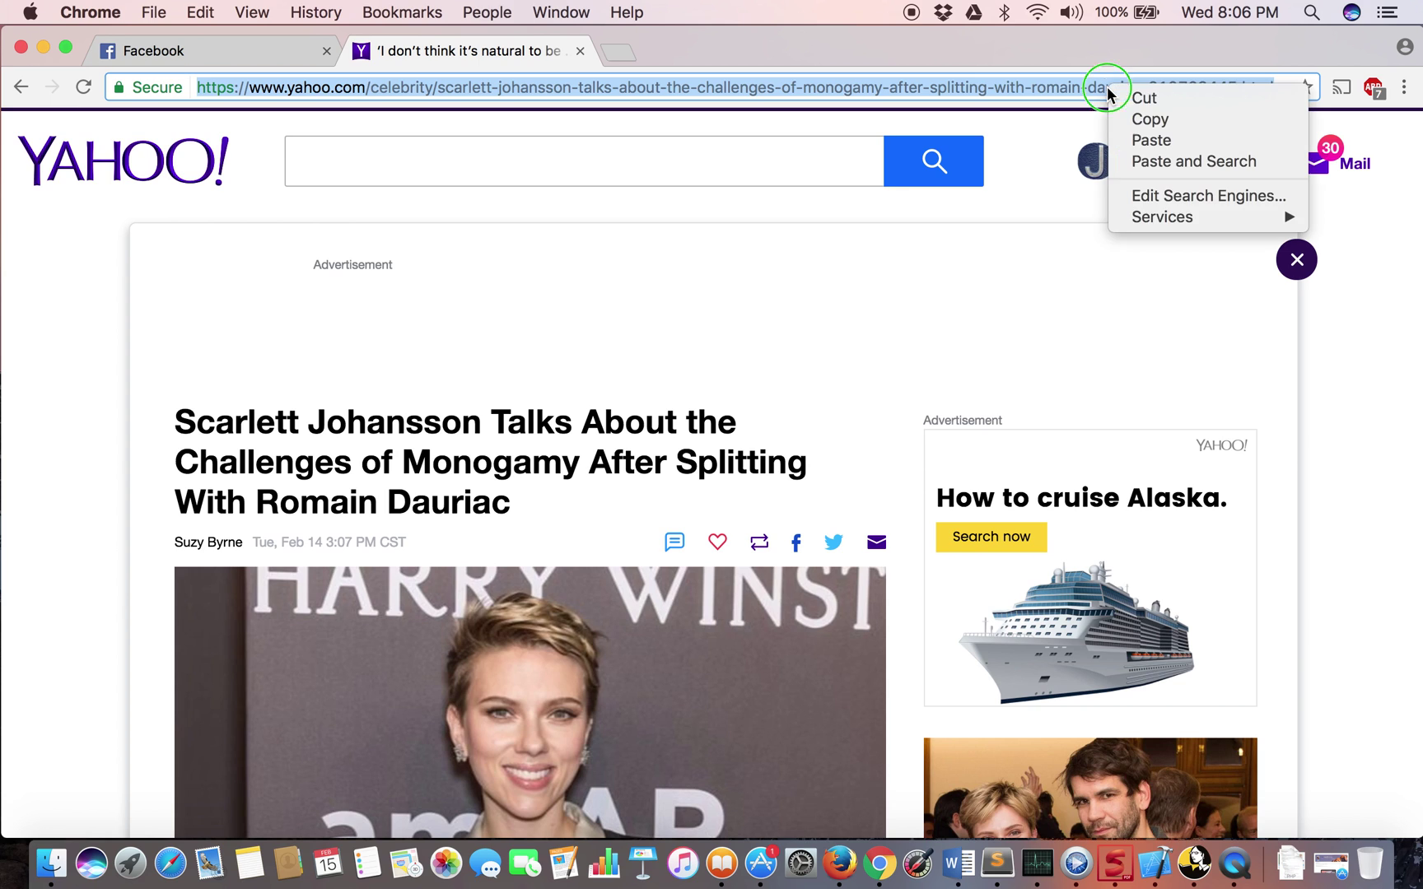
pyautogui.click(1143, 120)
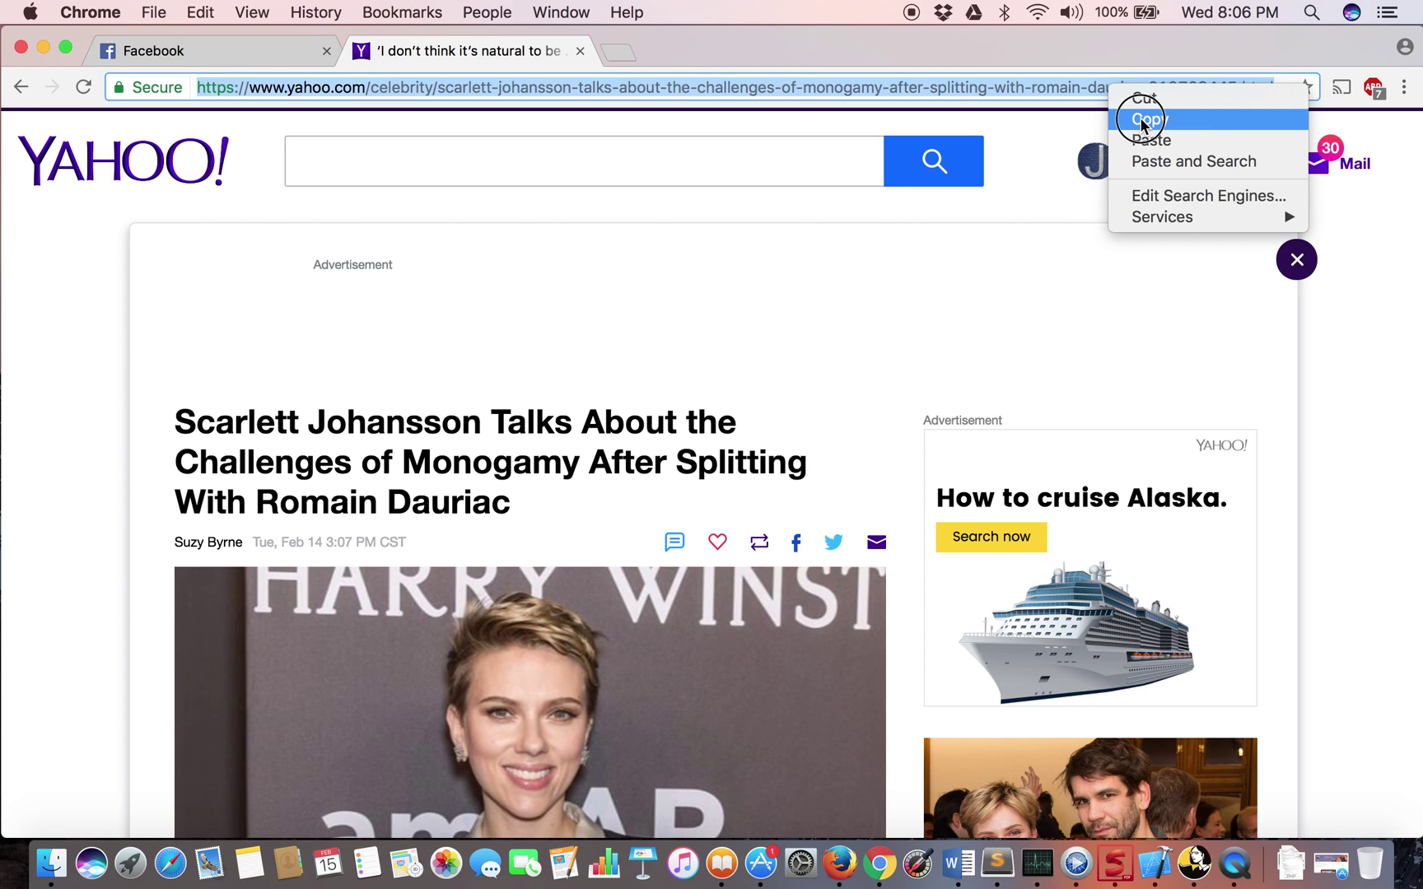
pyautogui.click(259, 58)
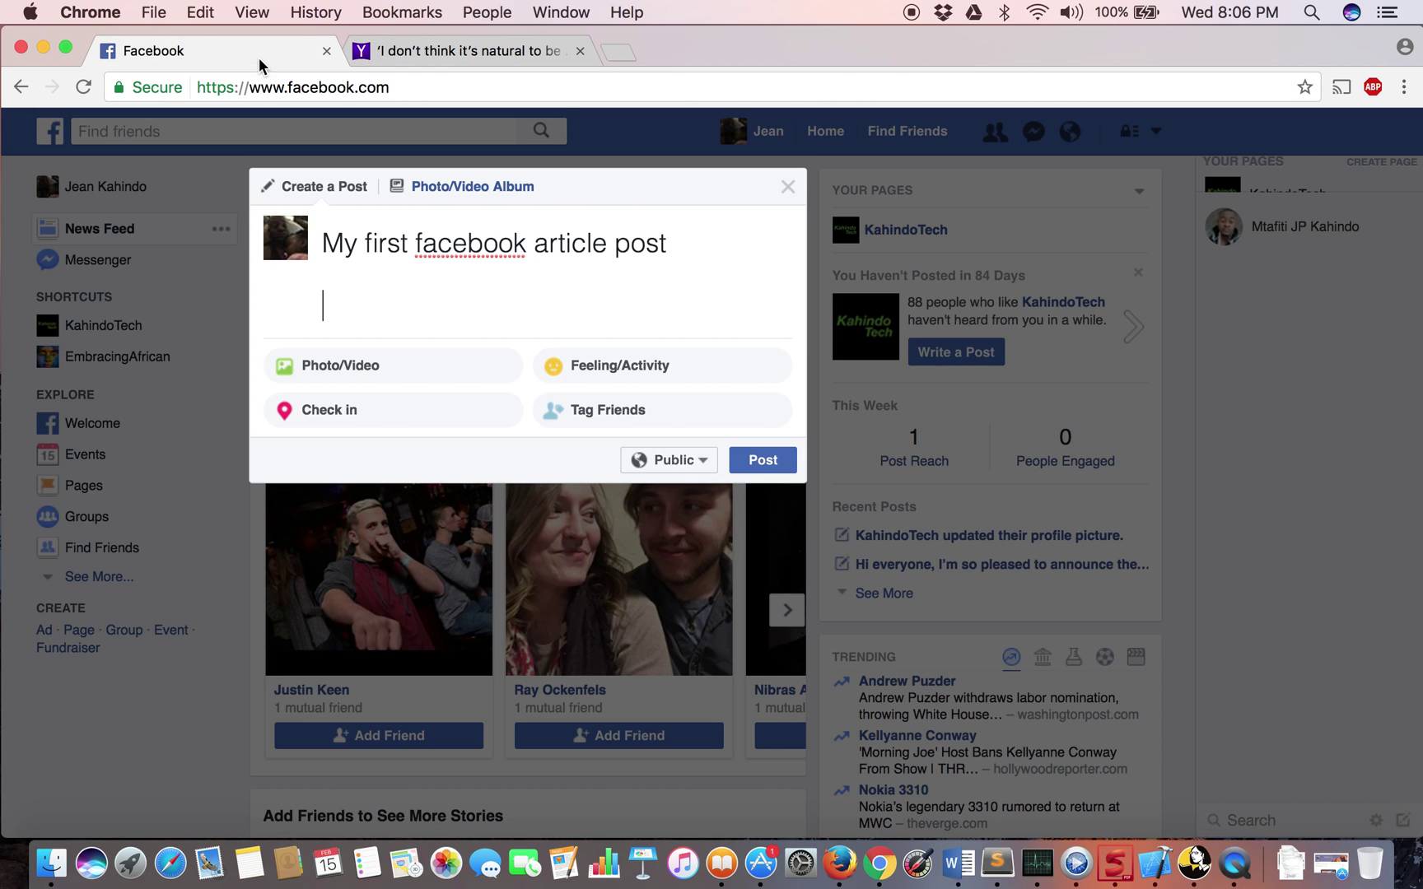
# - Paste the copied Yahoo article URL on the empty line so the preview card appears
pyautogui.click(350, 301)
pyautogui.rightClick(344, 302)
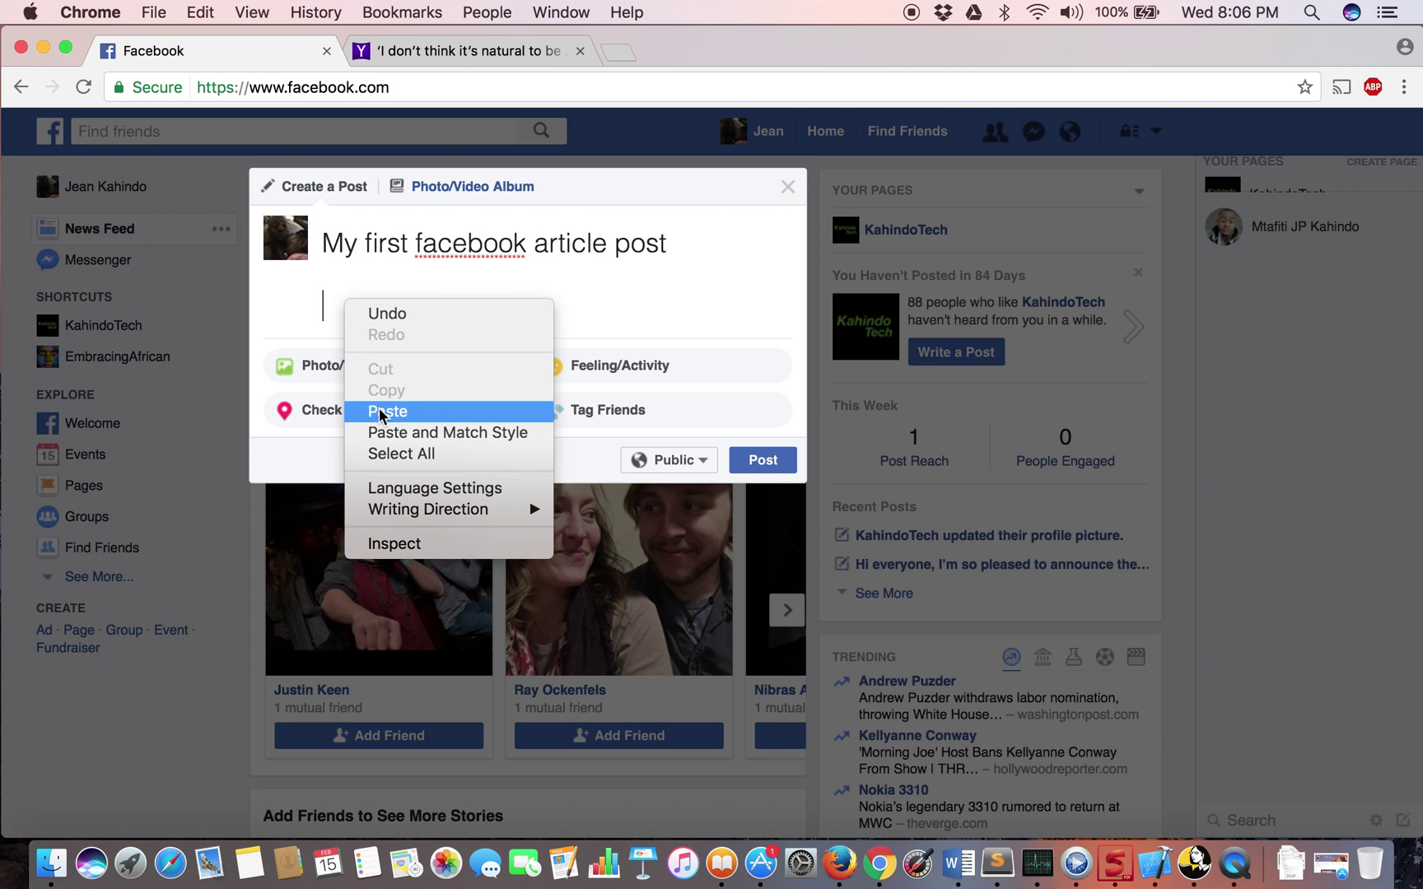
pyautogui.click(329, 316)
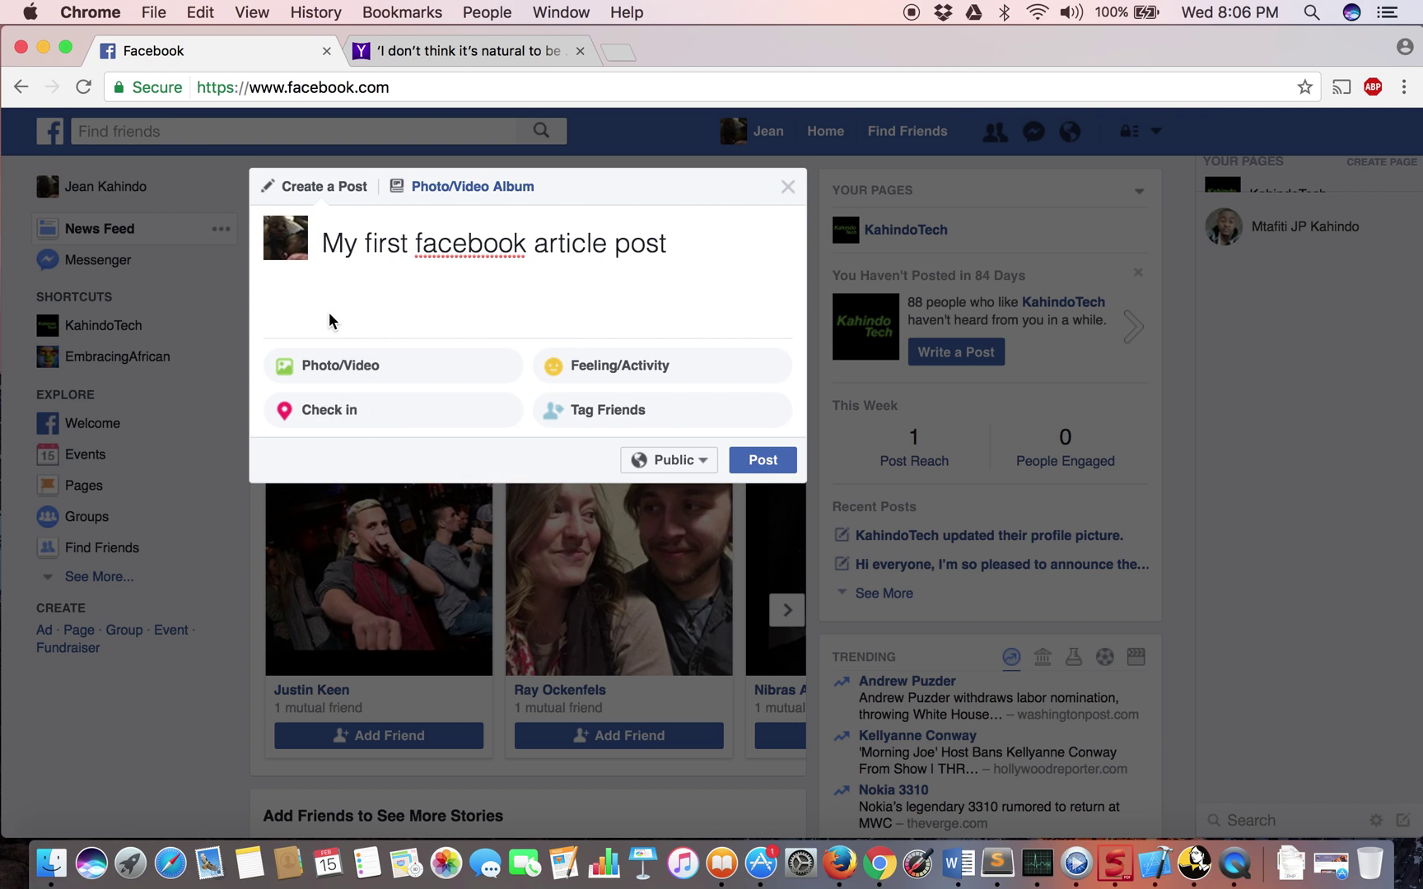
pyautogui.rightClick(322, 307)
pyautogui.click(363, 421)
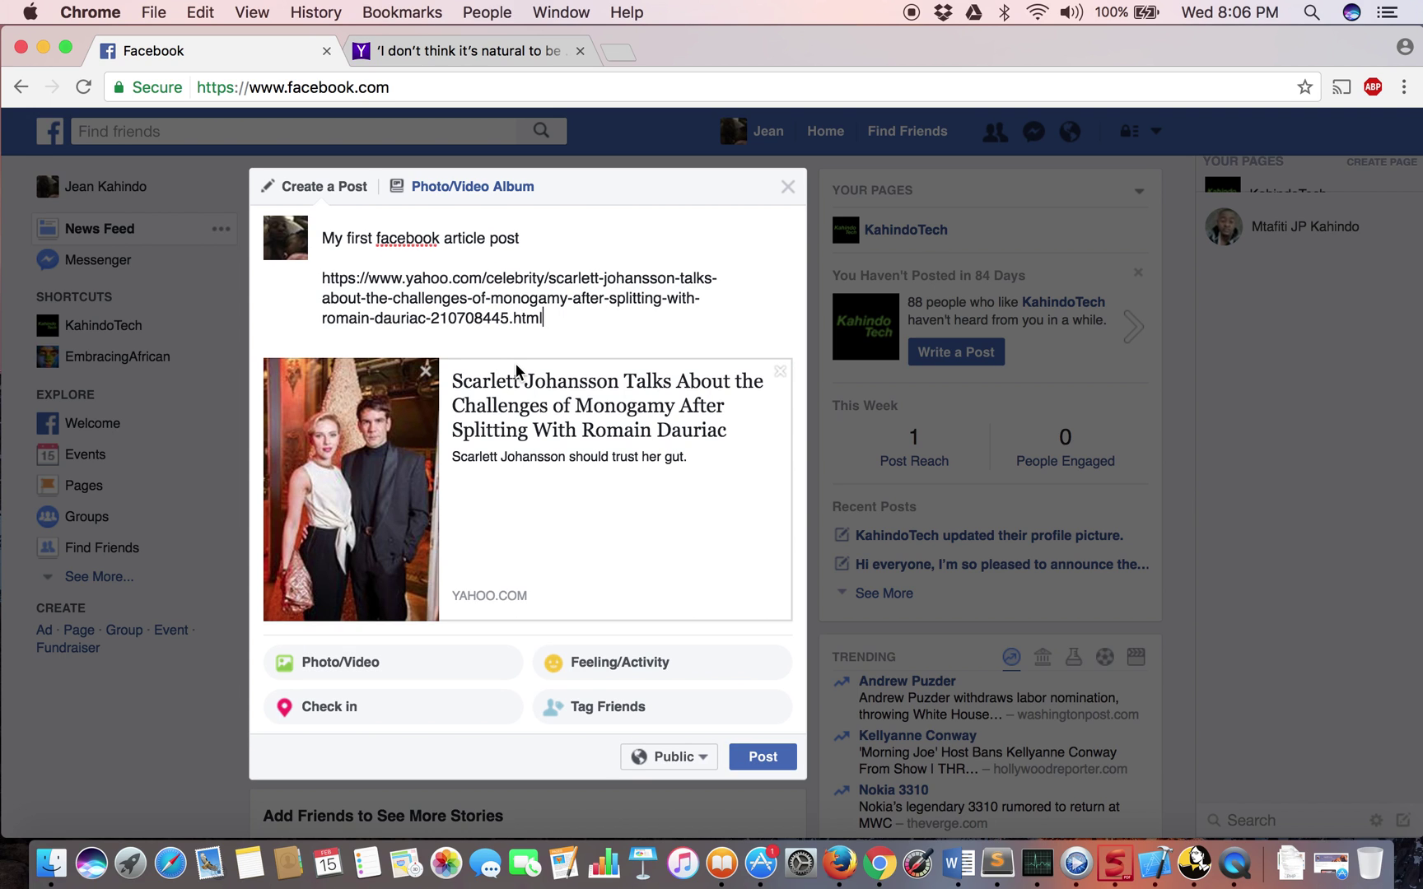
pyautogui.click(618, 685)
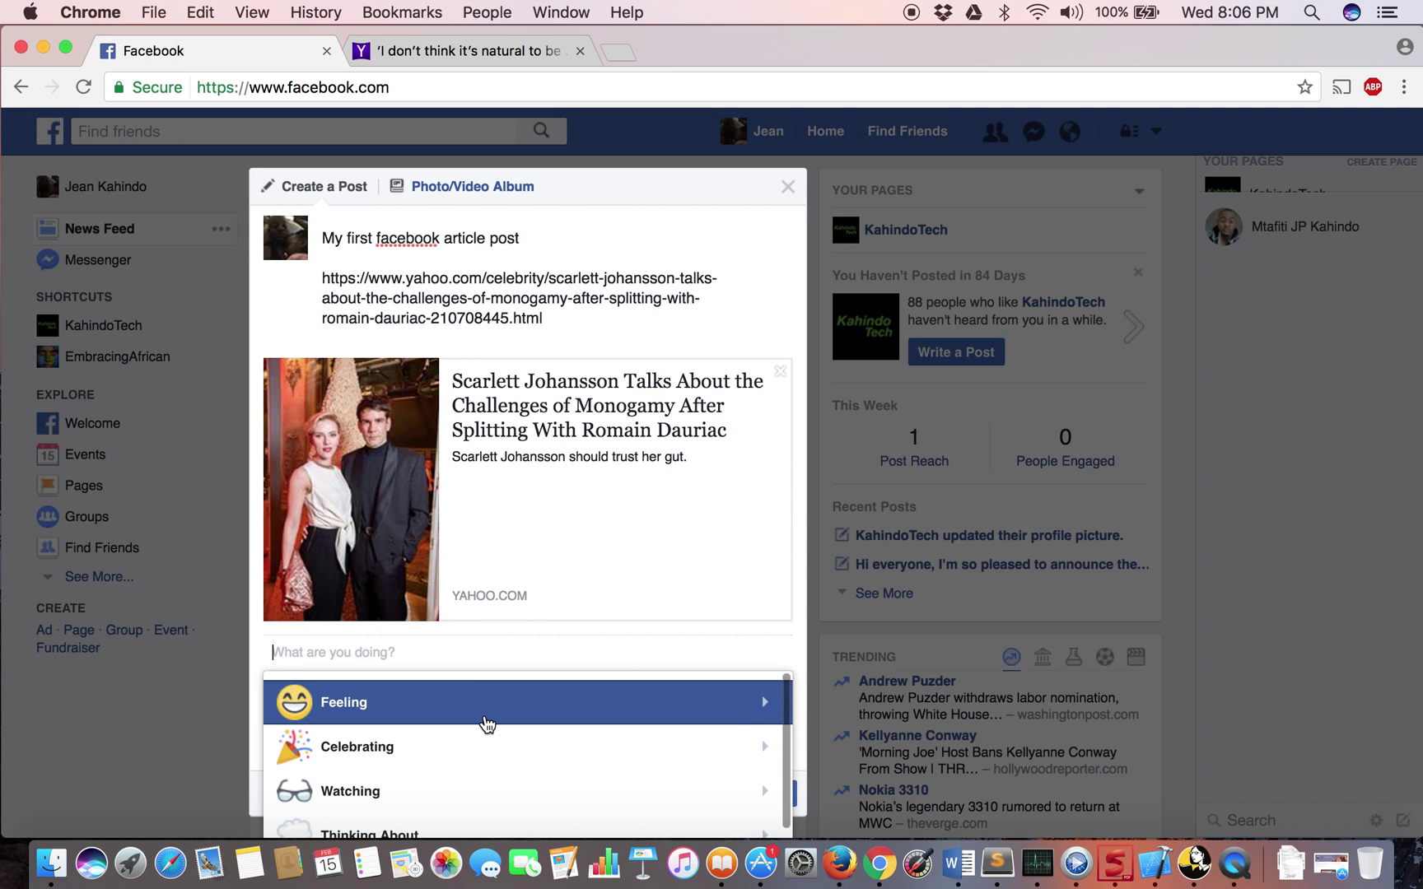
# - Set the post's feeling to excited and leave the Tag Friends field empty
pyautogui.click(485, 721)
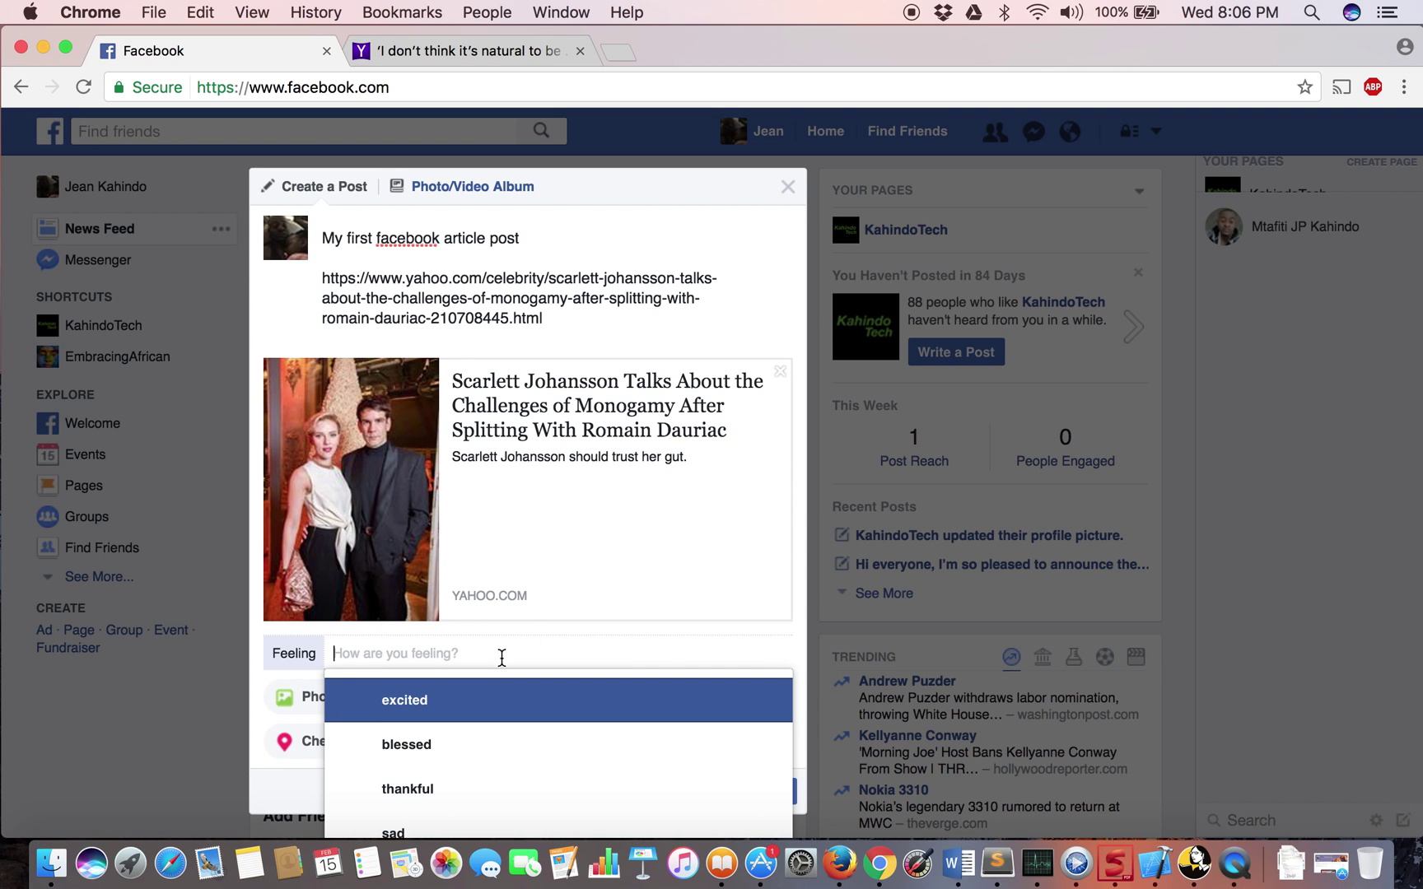
pyautogui.click(474, 708)
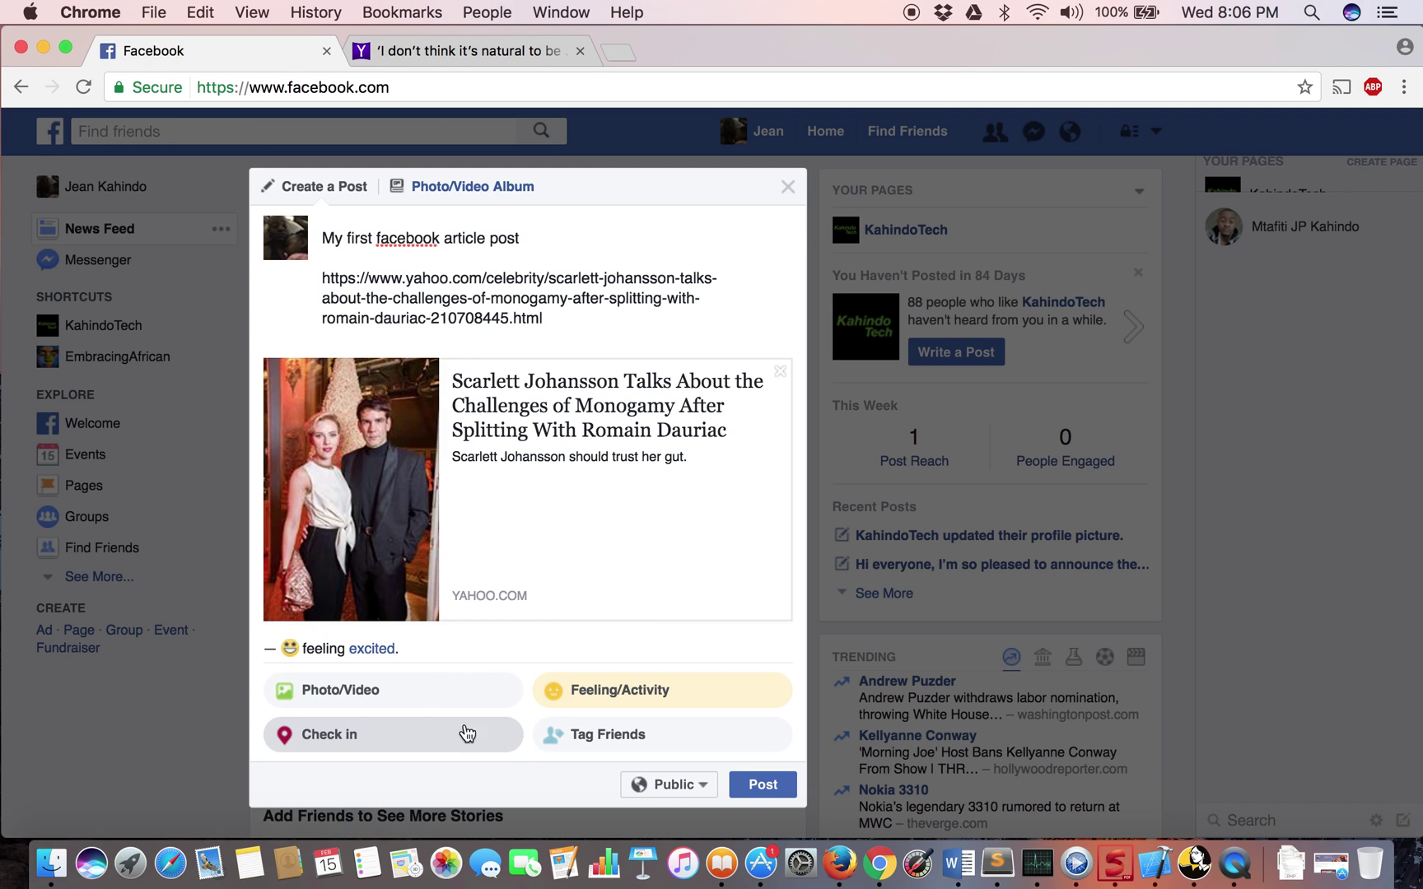
pyautogui.click(580, 735)
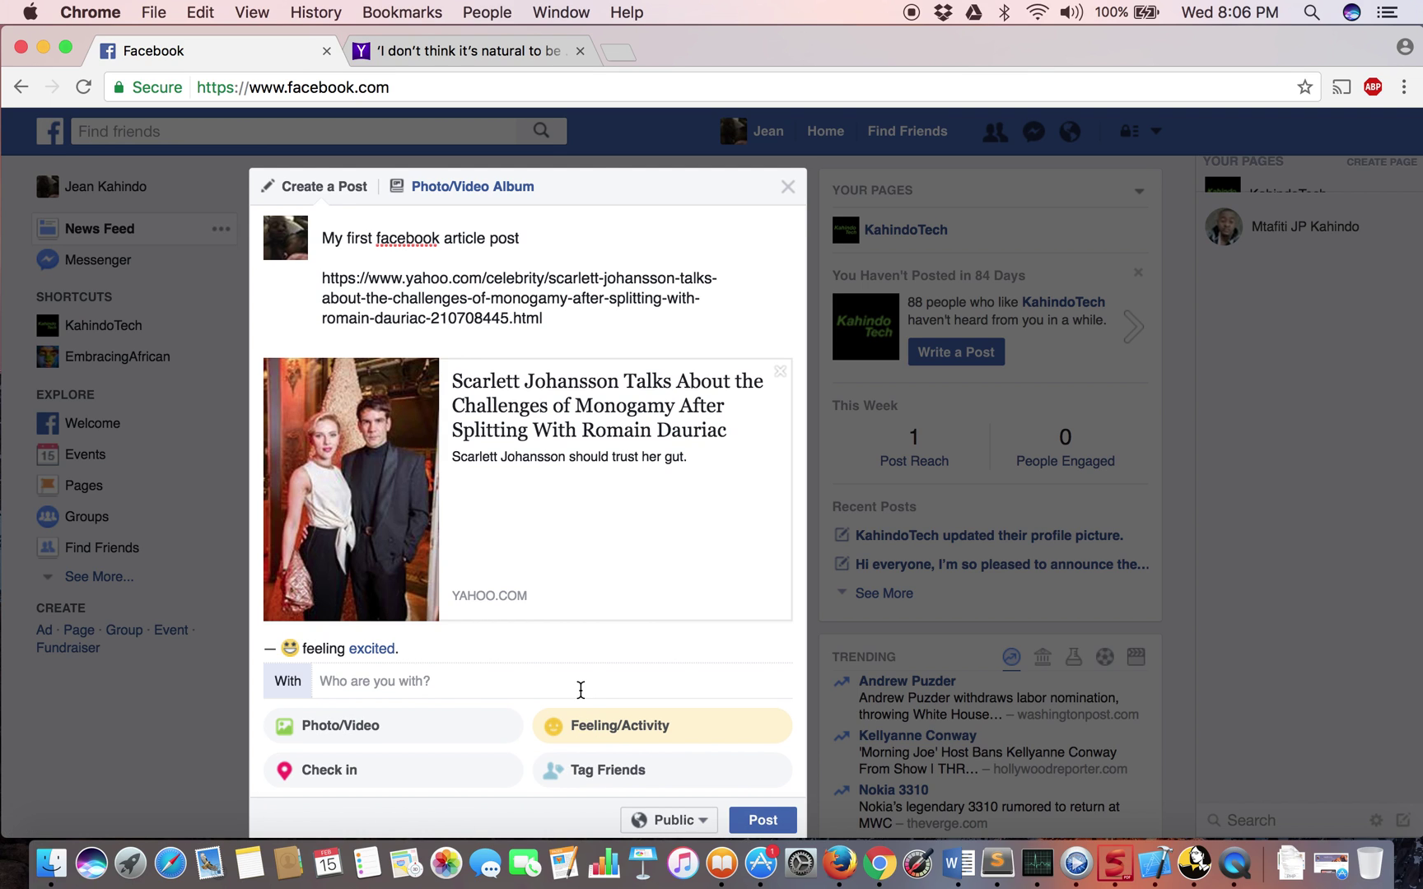
pyautogui.write('mt')
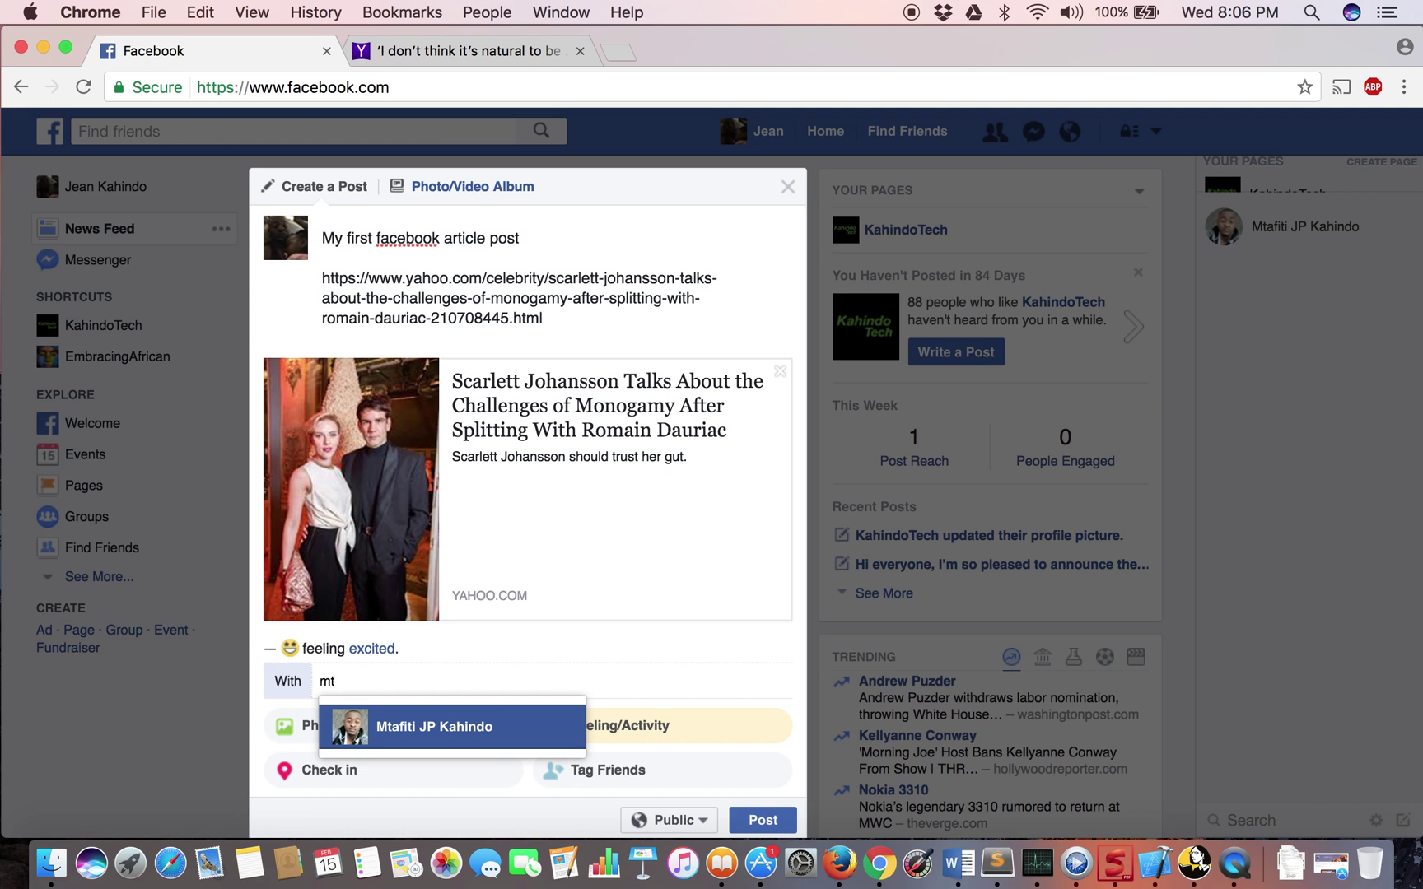
pyautogui.press('BackSpace')
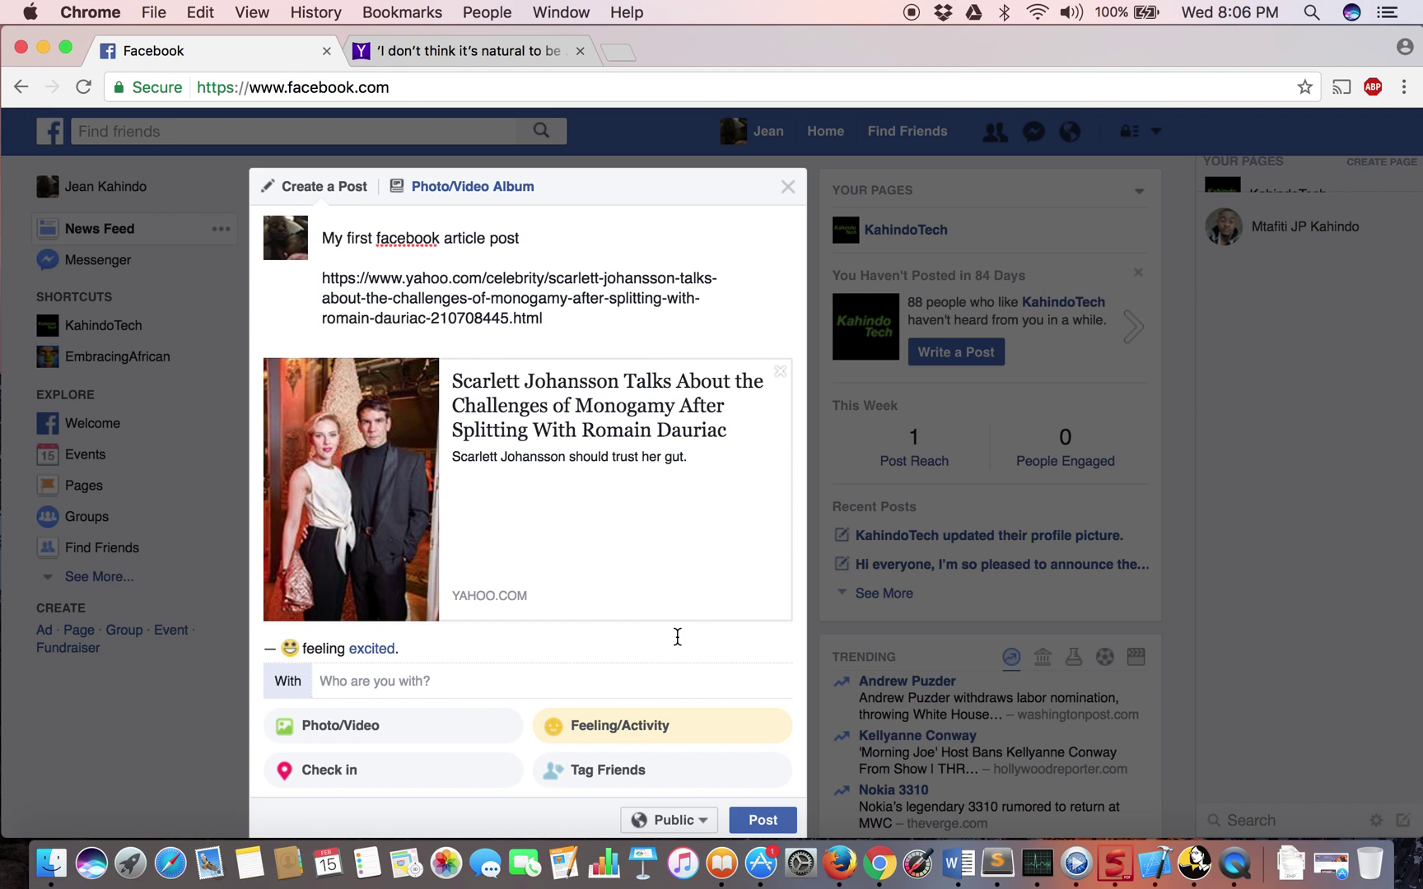
pyautogui.click(675, 637)
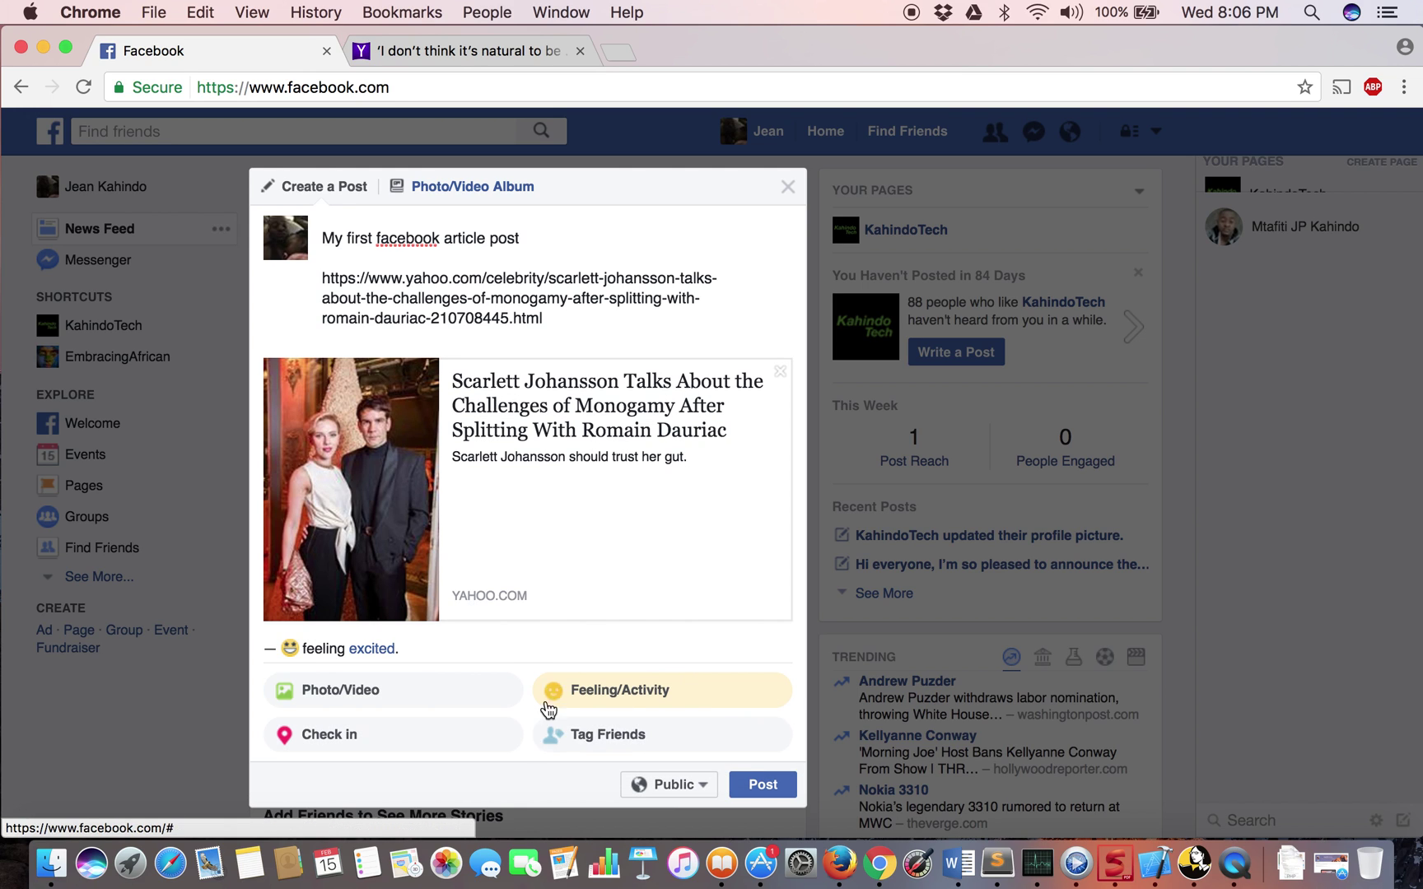
# - Publish the article post to the feed and switch back to the Yahoo article
pyautogui.click(764, 787)
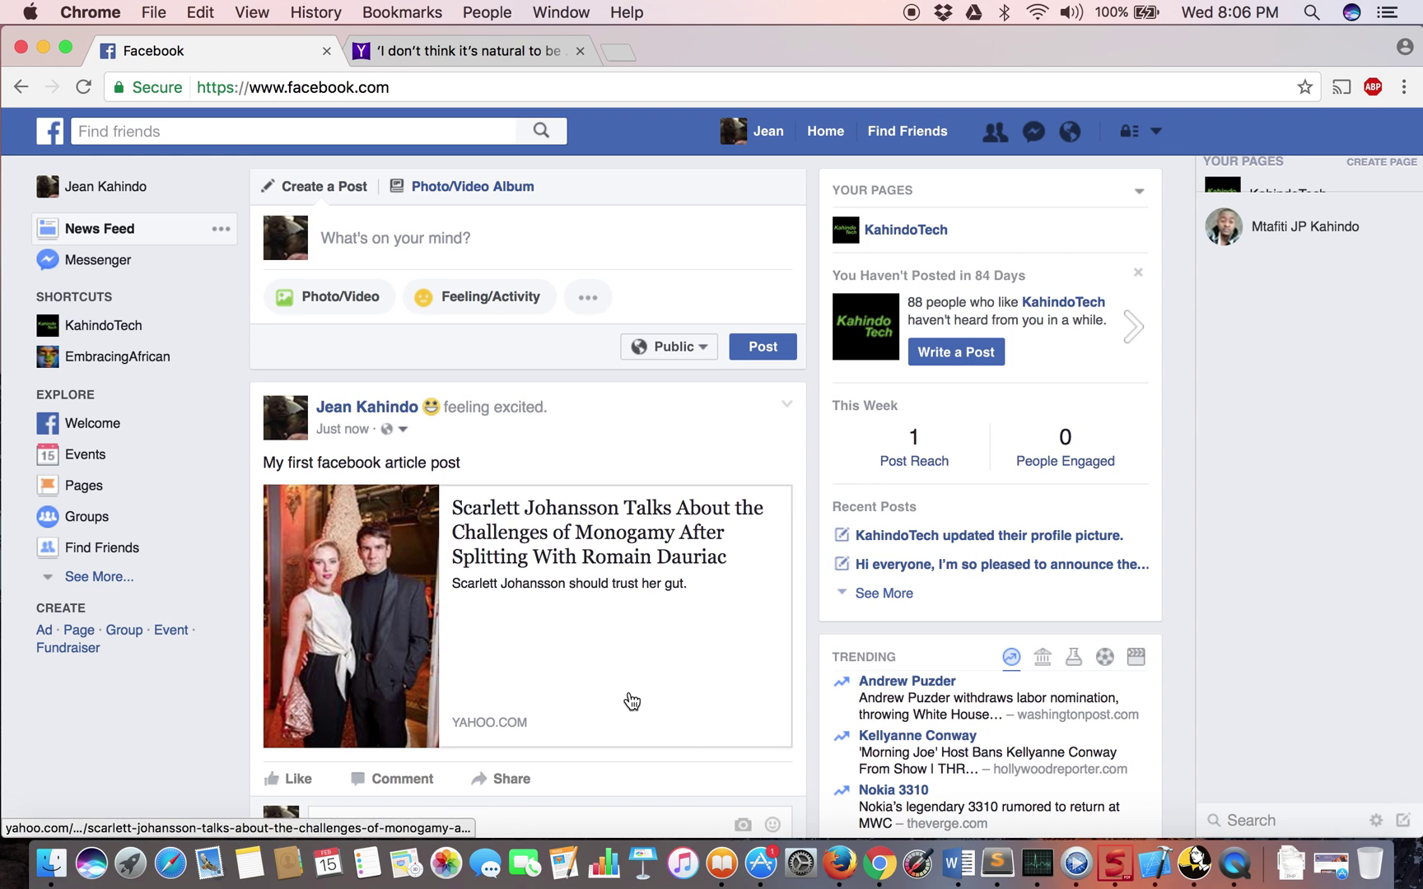
pyautogui.scroll(-2, 629, 695)
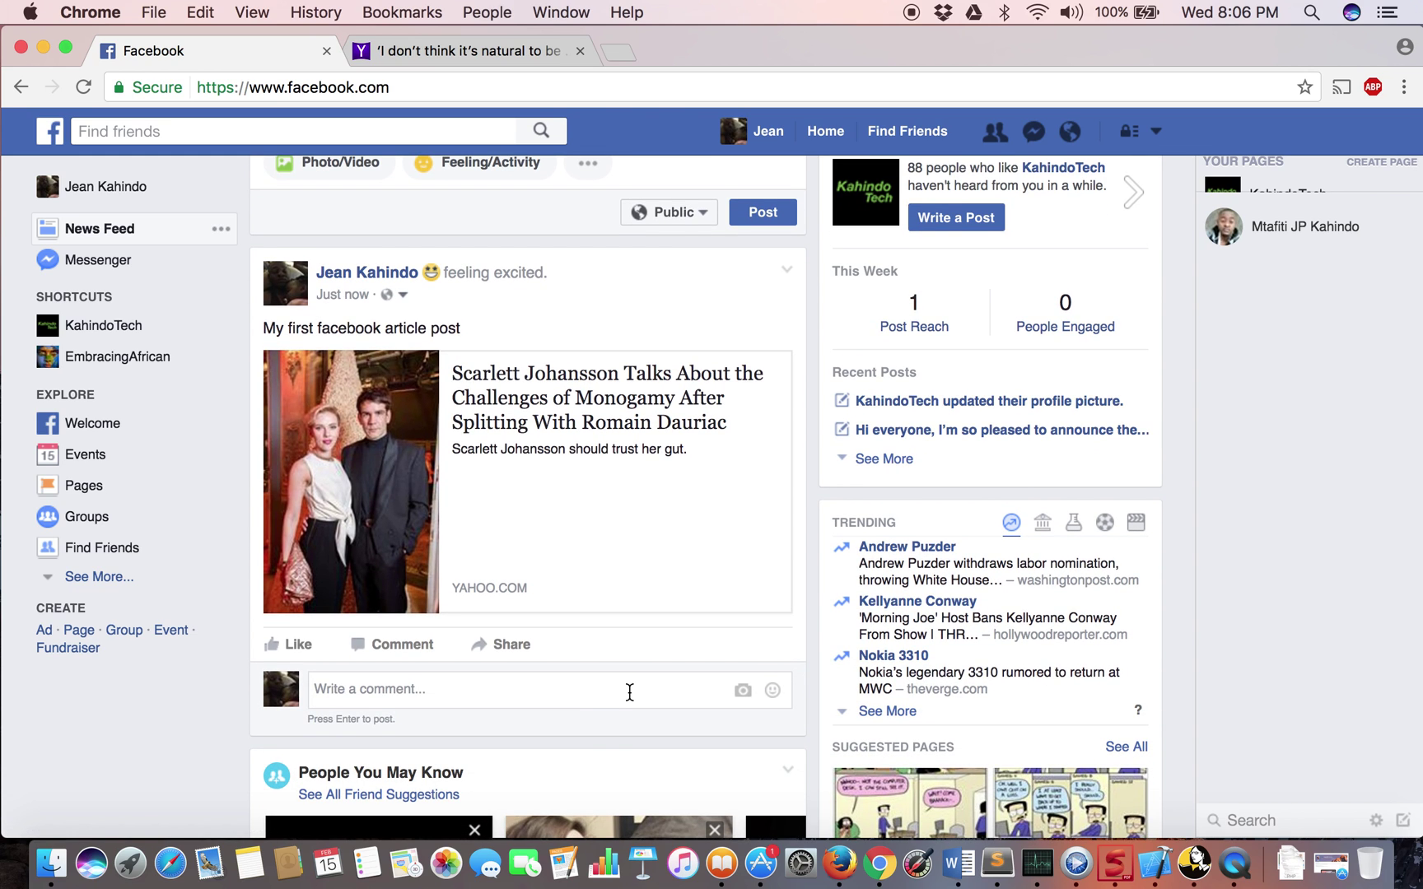
pyautogui.scroll(2, 591, 479)
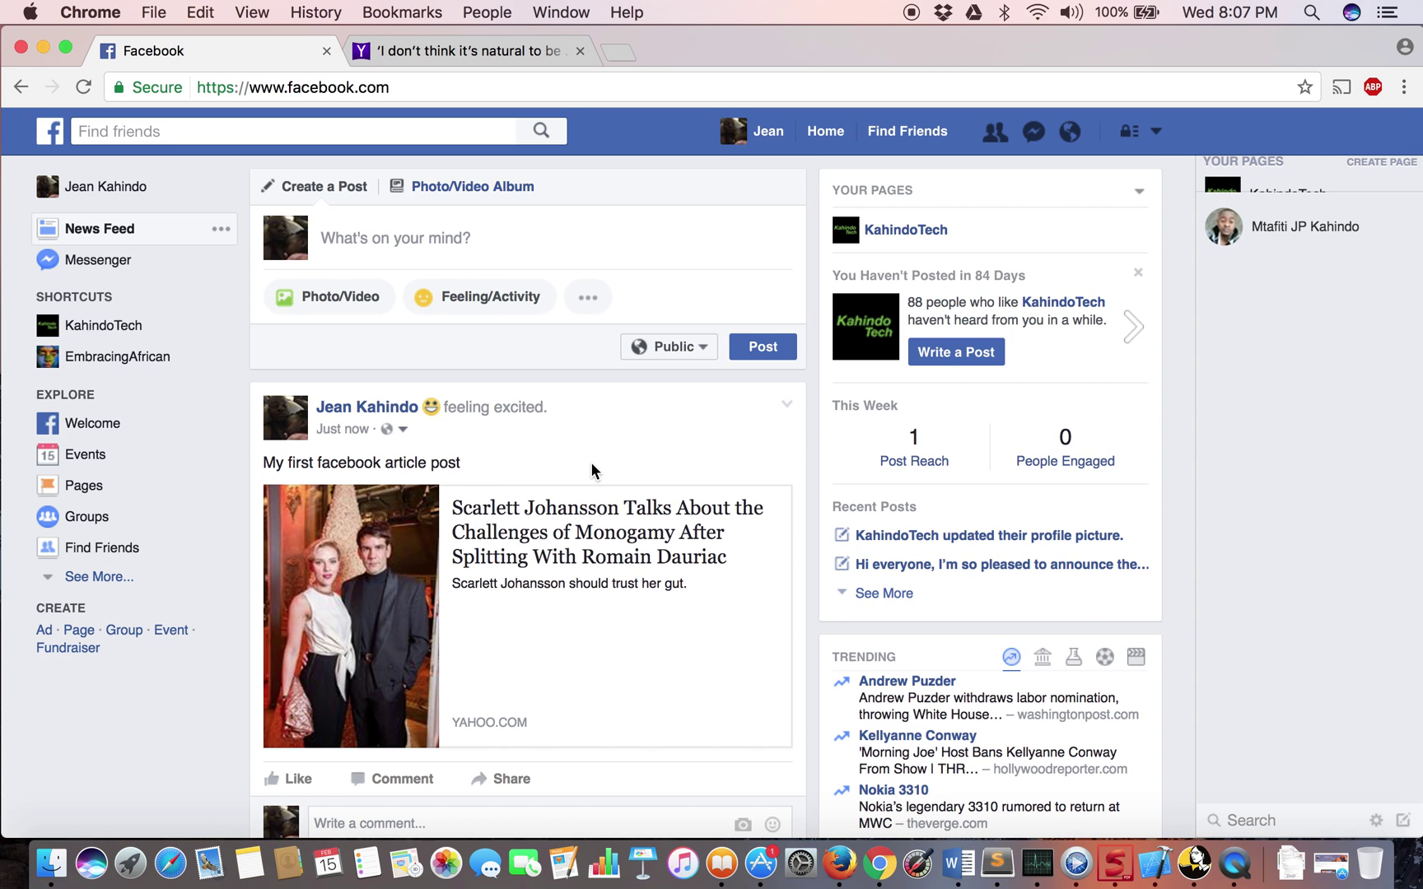
pyautogui.click(456, 59)
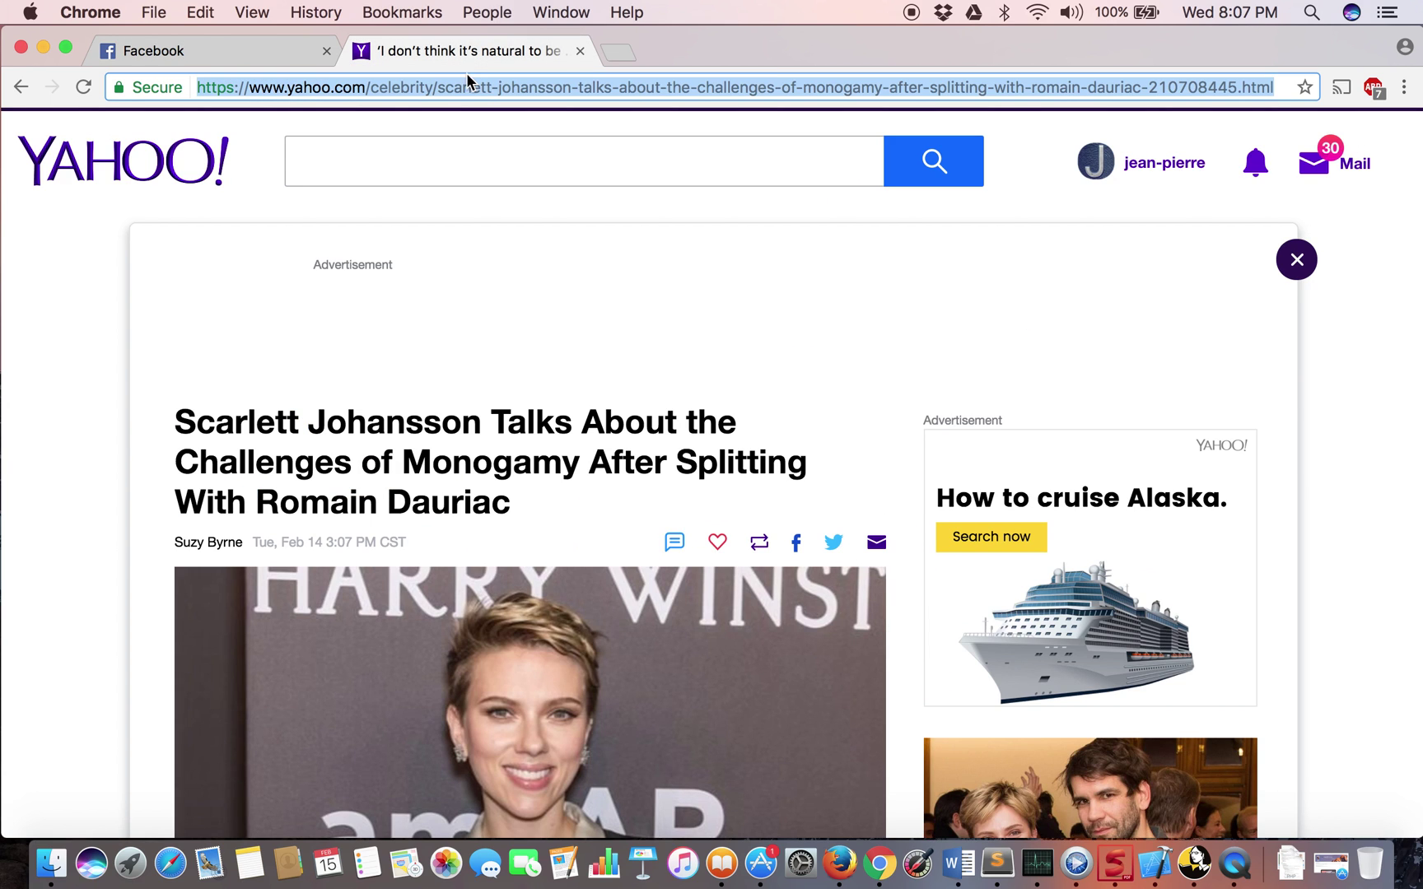
pyautogui.scroll(-2, 678, 521)
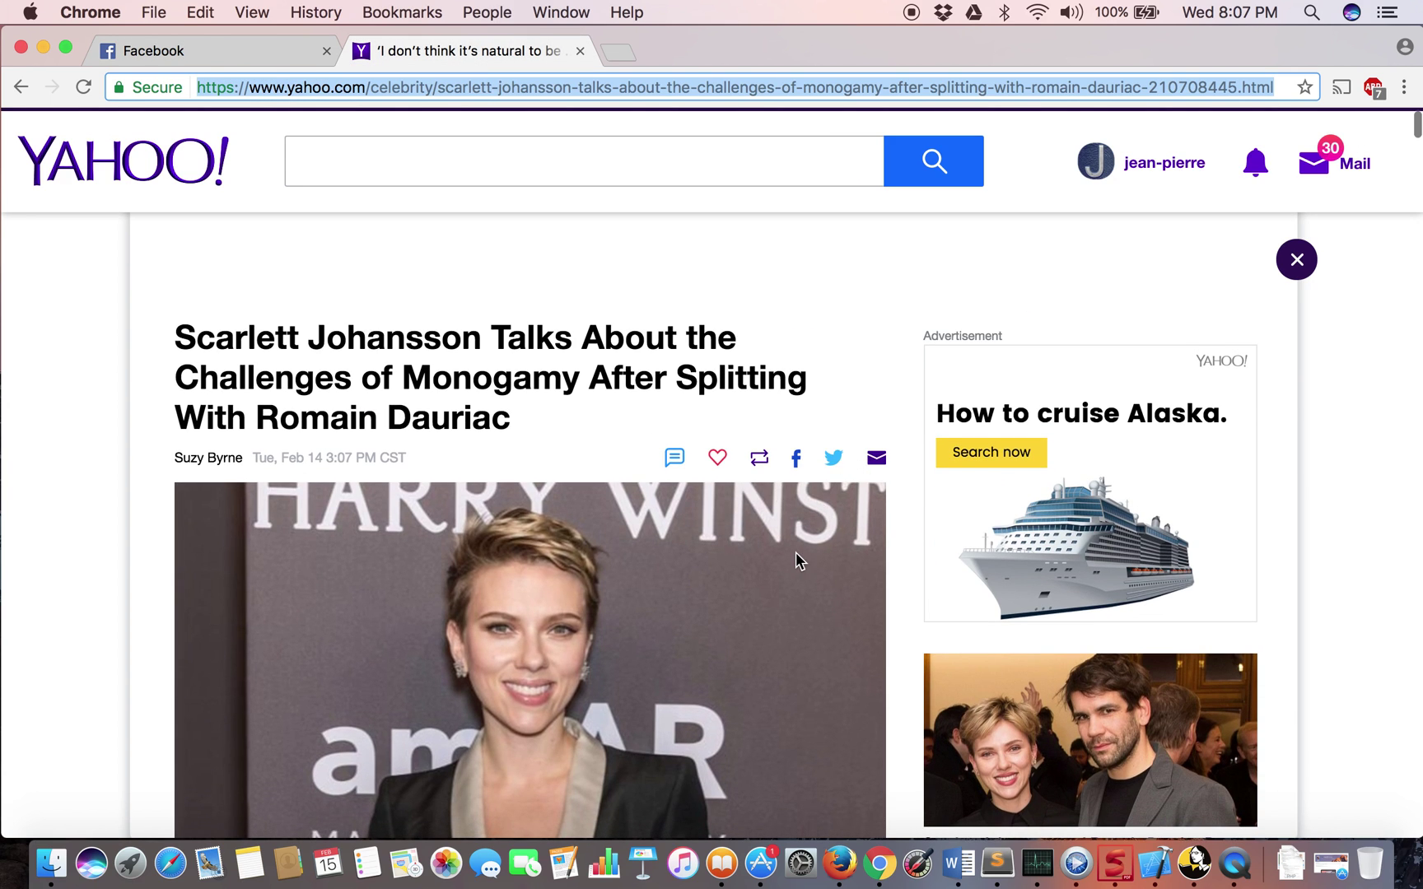
pyautogui.scroll(-2, 796, 551)
pyautogui.scroll(1, 796, 551)
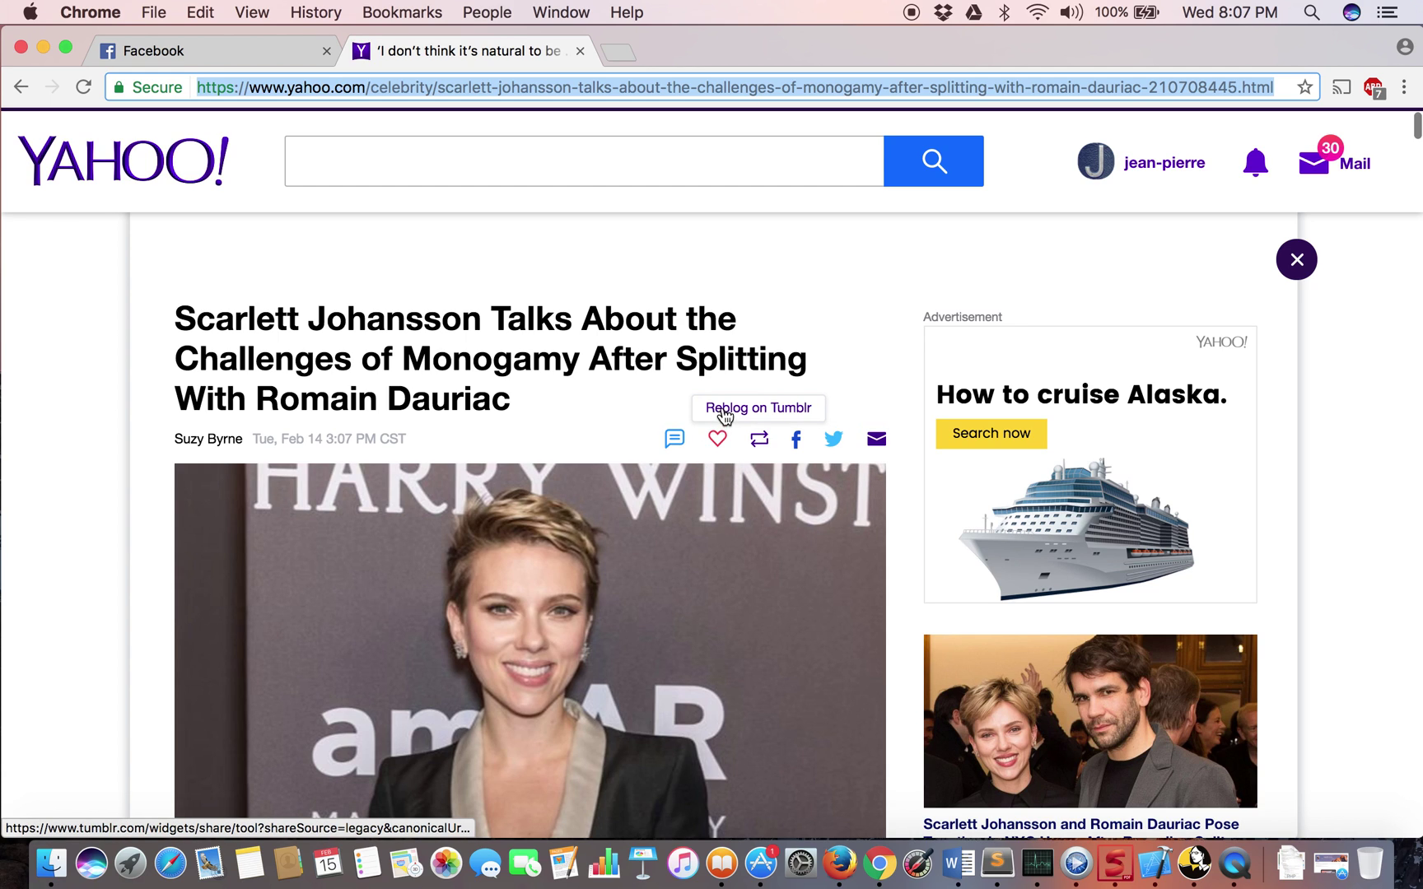
# - Use the article's Facebook share icon to bring up the Share on Facebook window
pyautogui.click(776, 470)
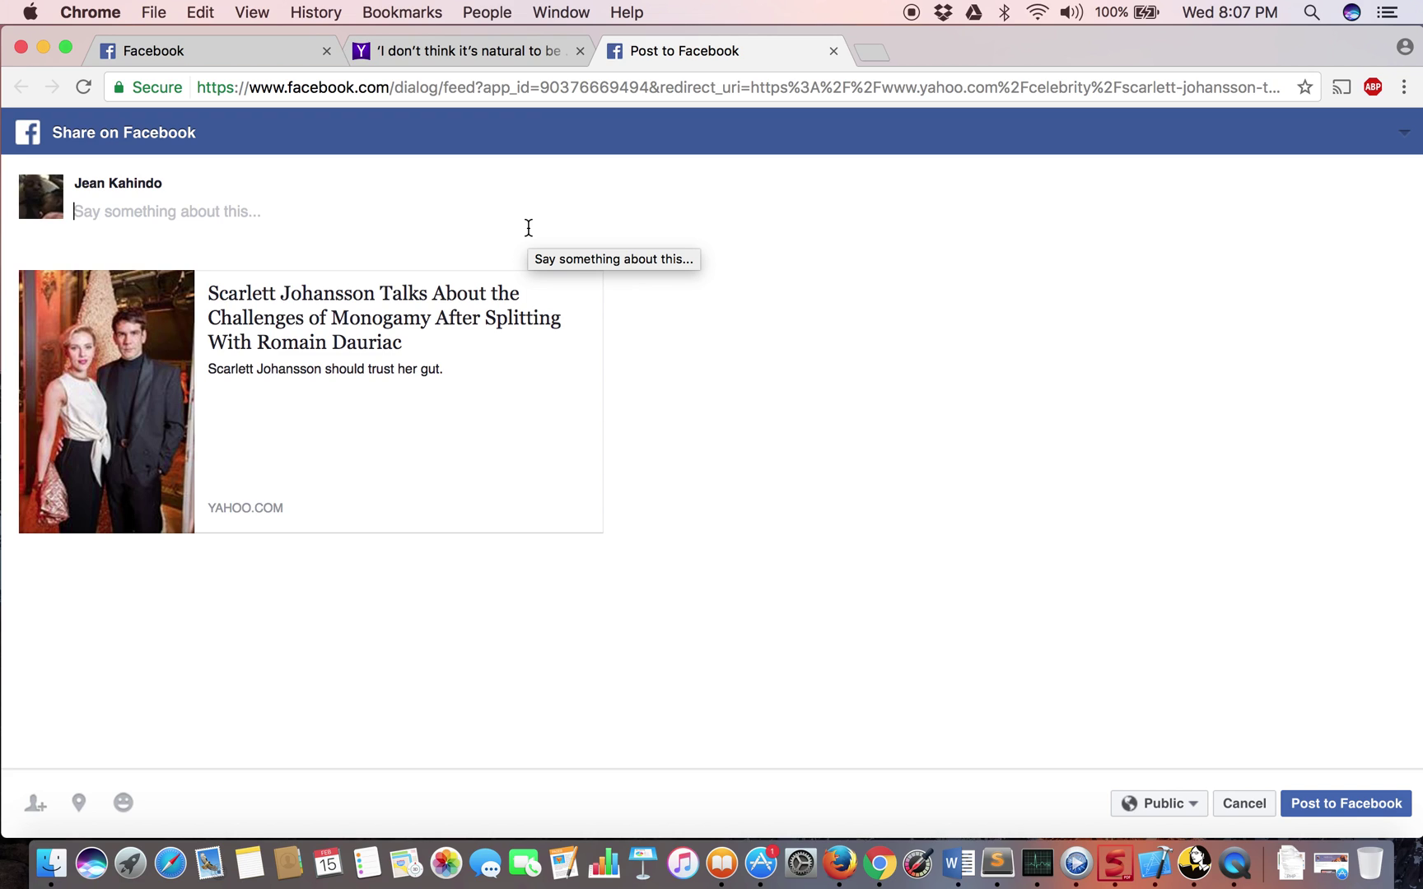
pyautogui.write('P')
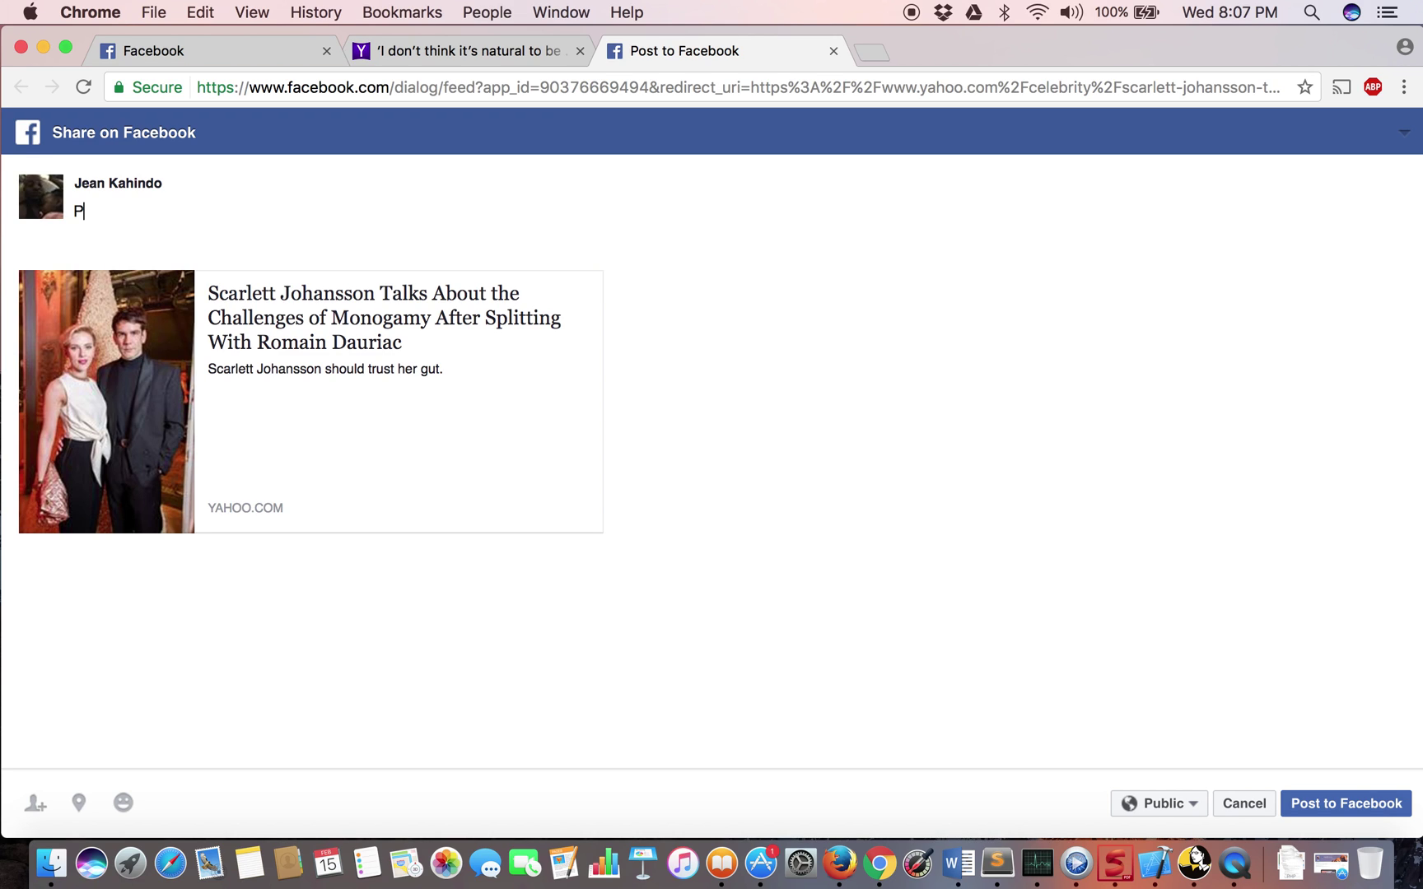
pyautogui.write('osting to face')
pyautogui.write('book')
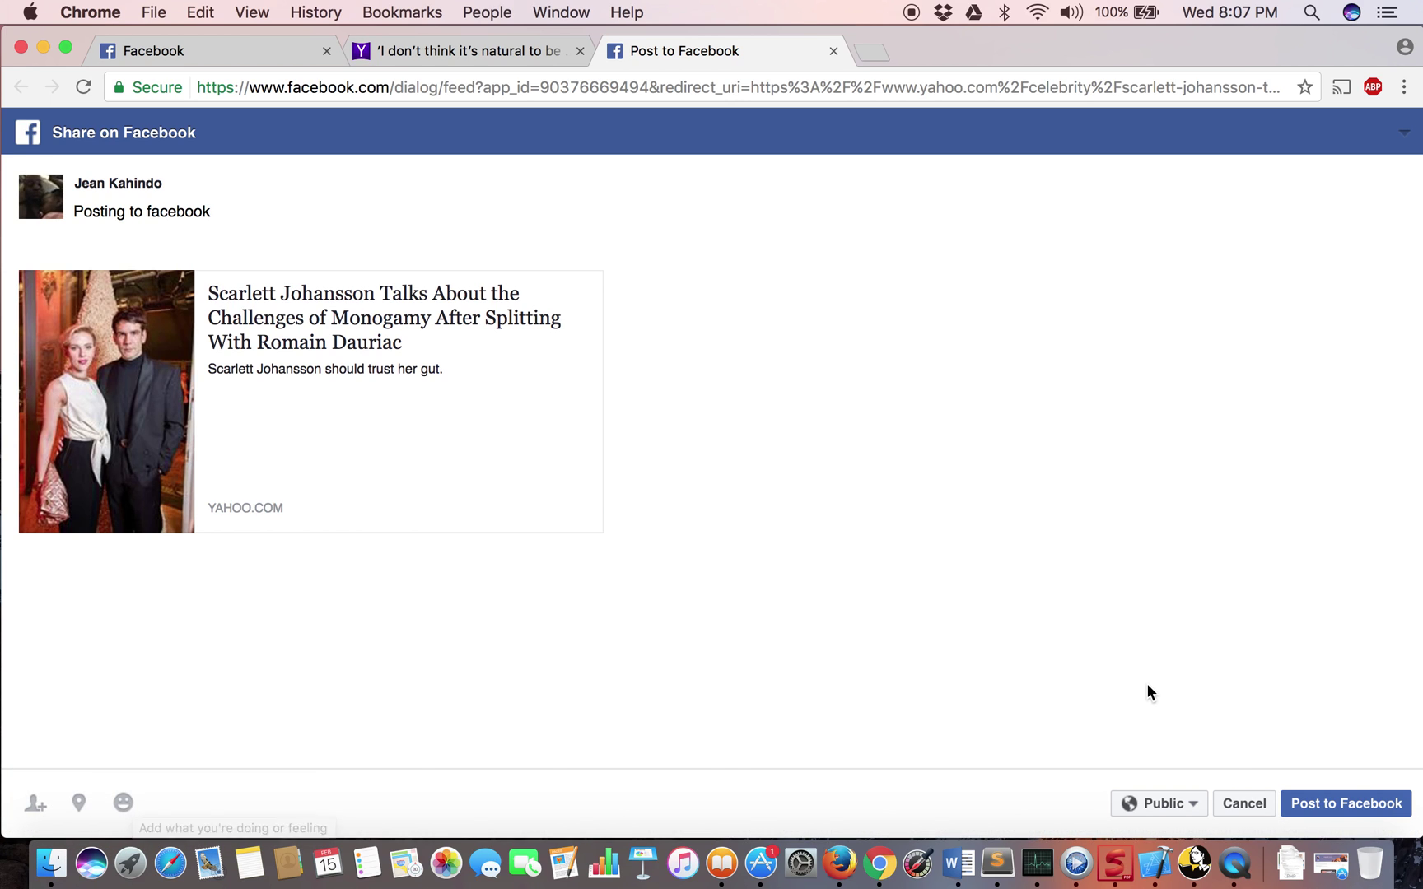
# - Keep the audience Public and post the shared article with the comment "Posting to facebook"
pyautogui.click(1193, 807)
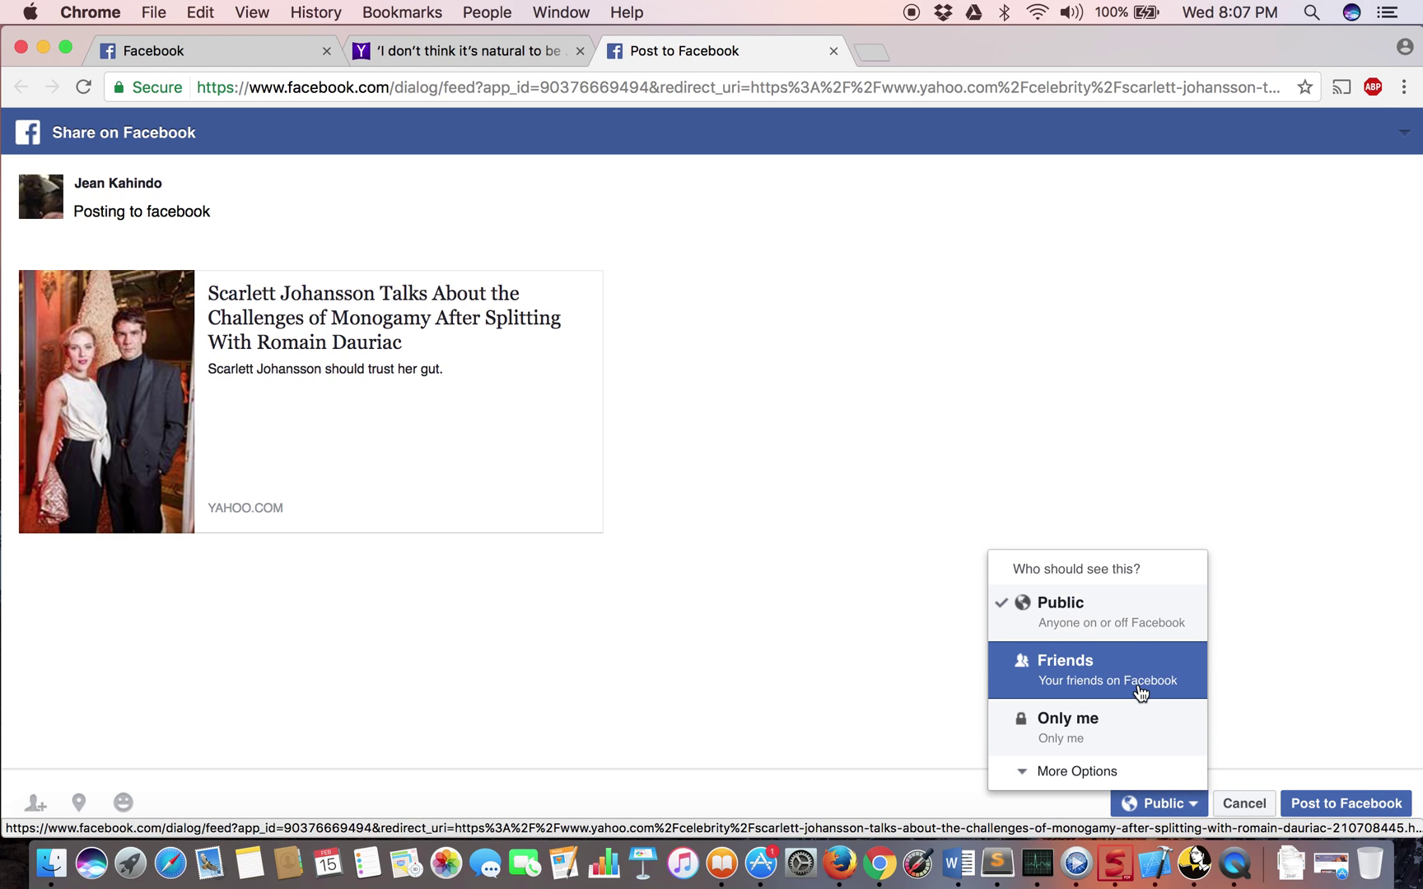
pyautogui.click(1281, 741)
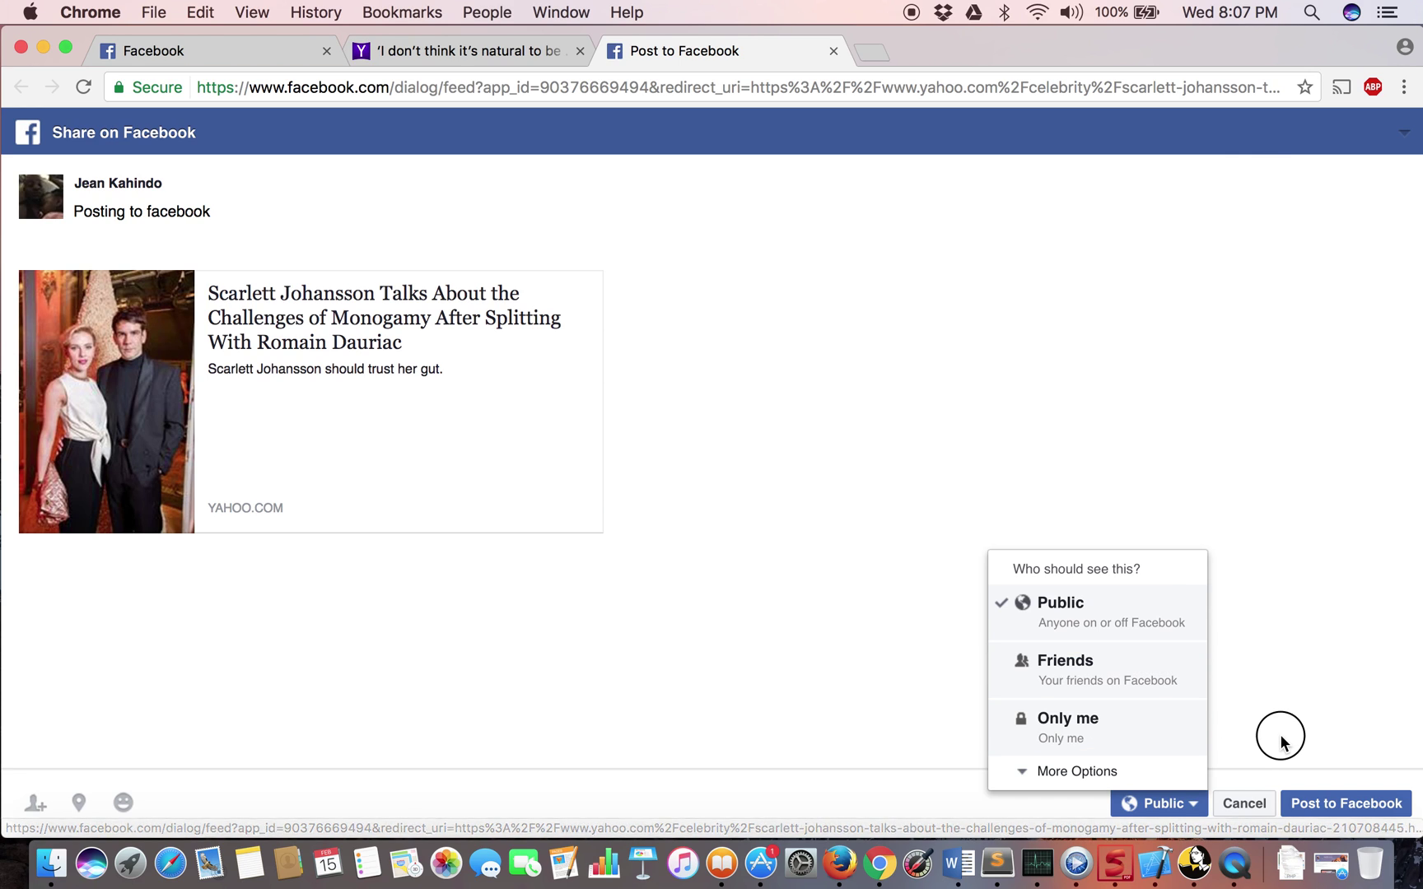
pyautogui.click(1311, 815)
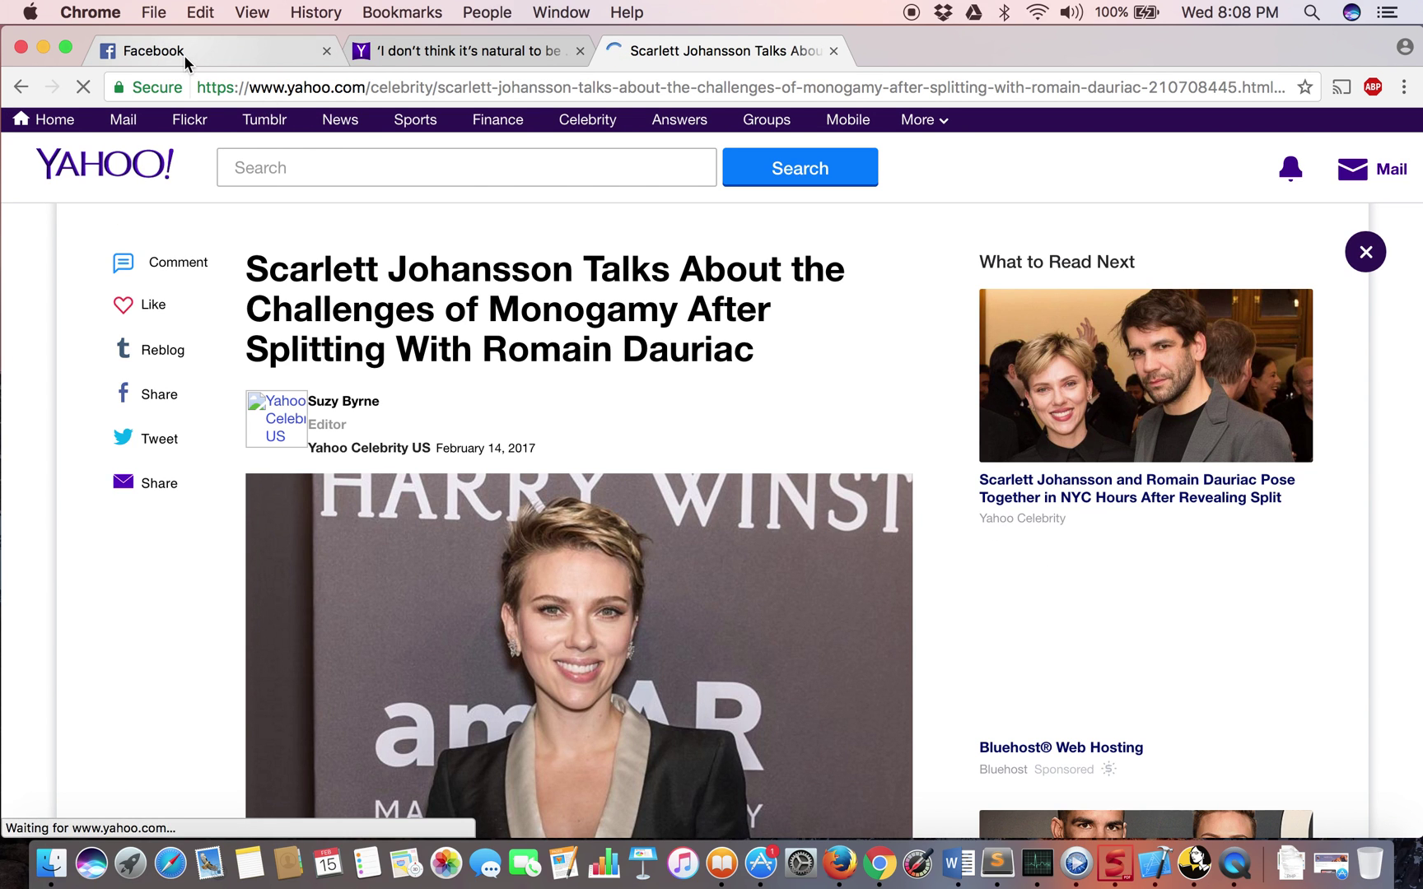
# - Go to your own profile timeline from the sidebar to see both article posts
pyautogui.click(183, 54)
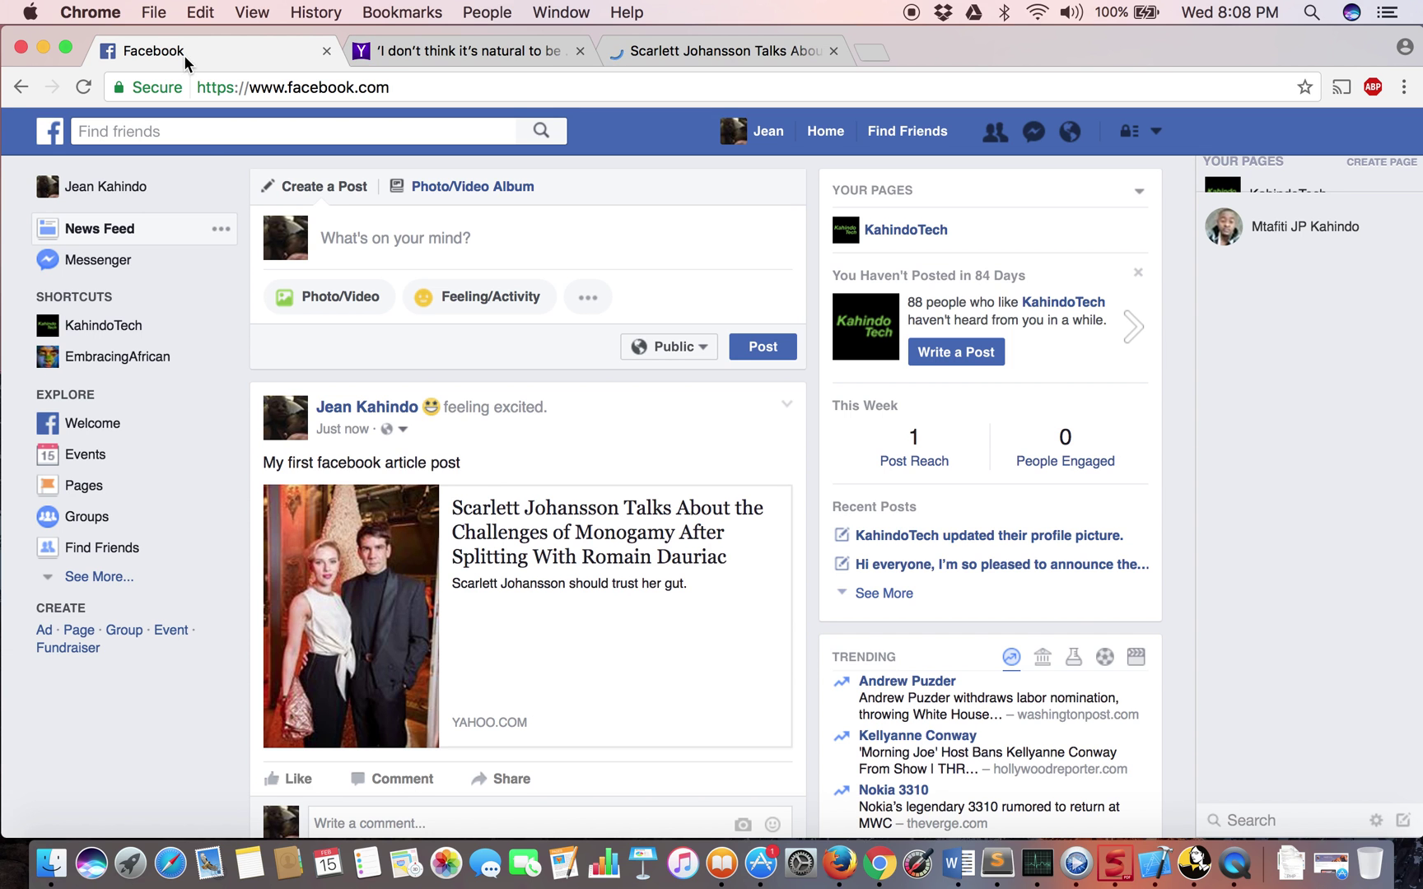
pyautogui.click(81, 187)
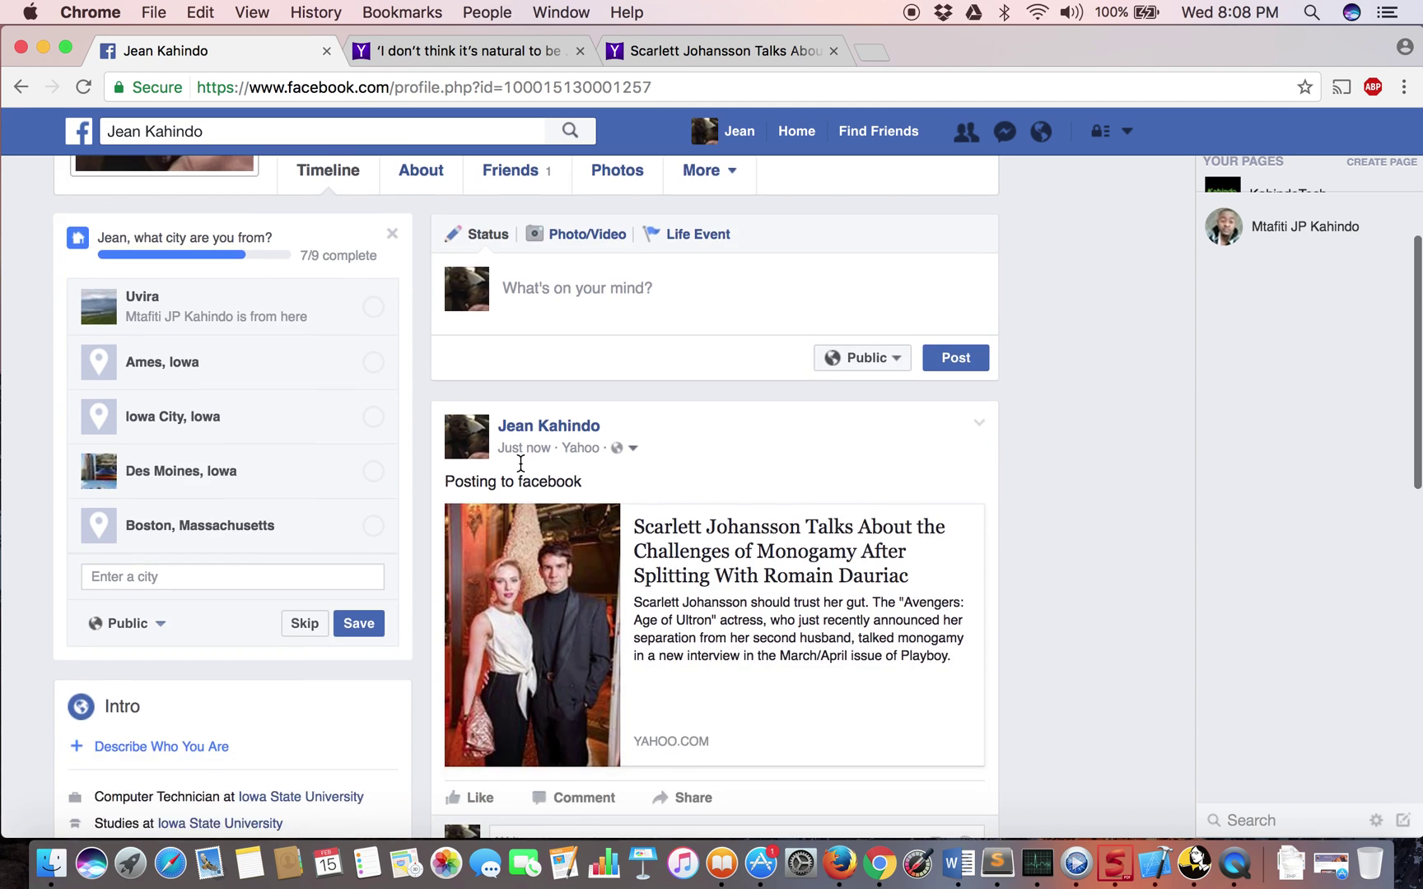
pyautogui.scroll(-3, 520, 463)
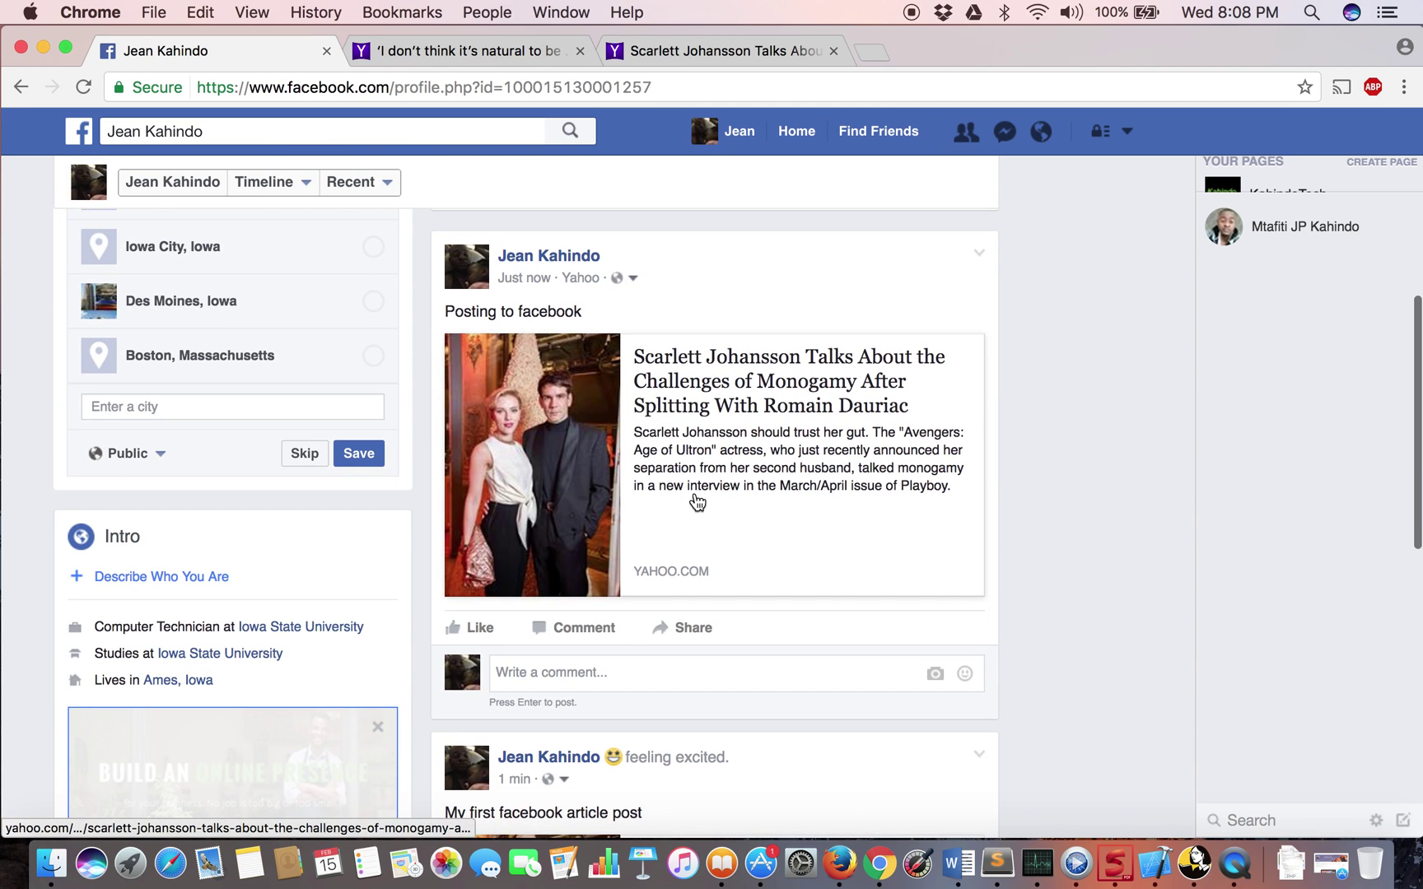
pyautogui.scroll(-4, 693, 499)
pyautogui.scroll(-3, 701, 511)
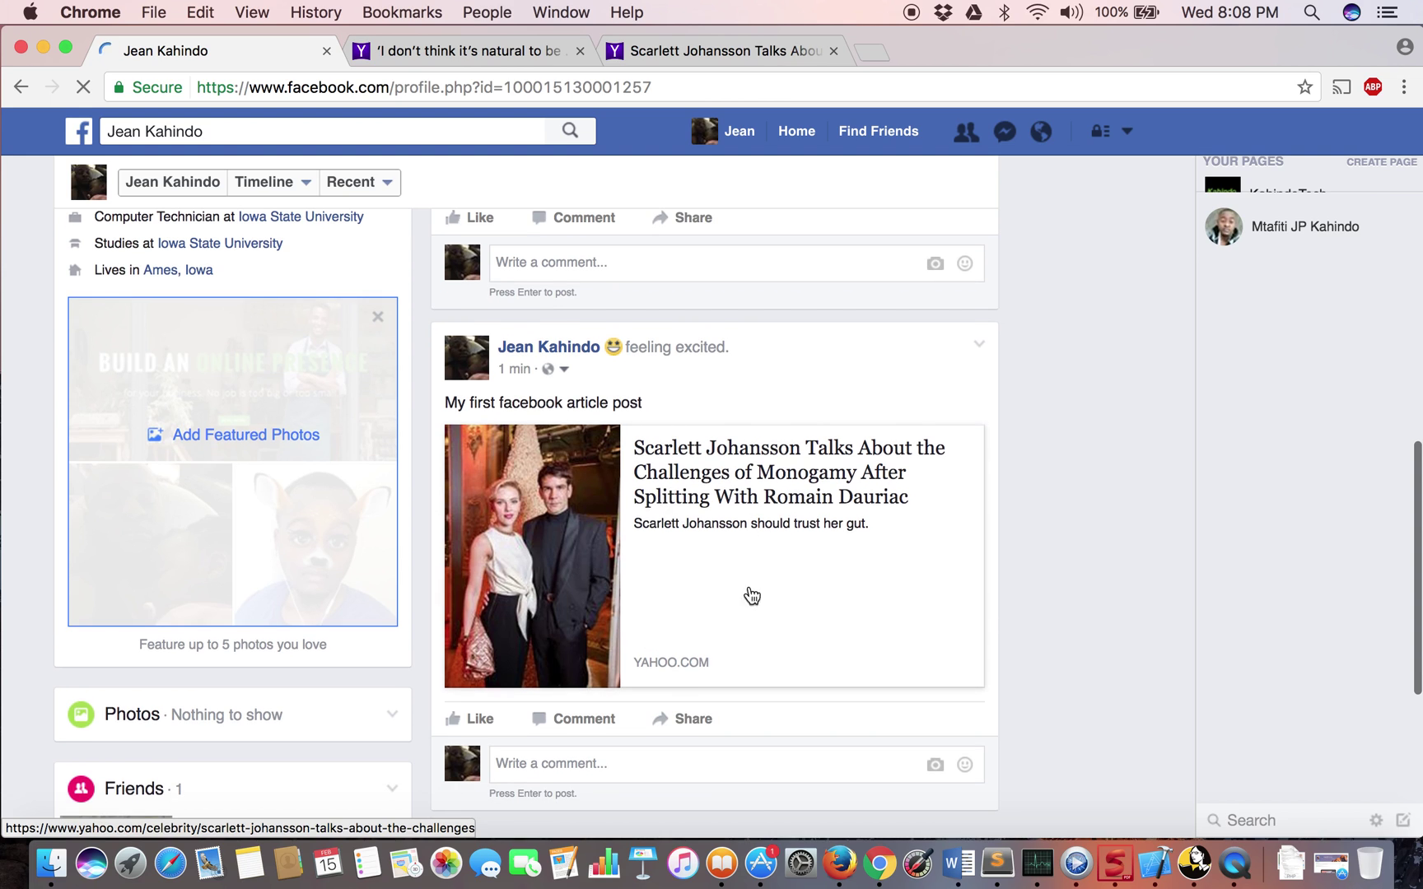